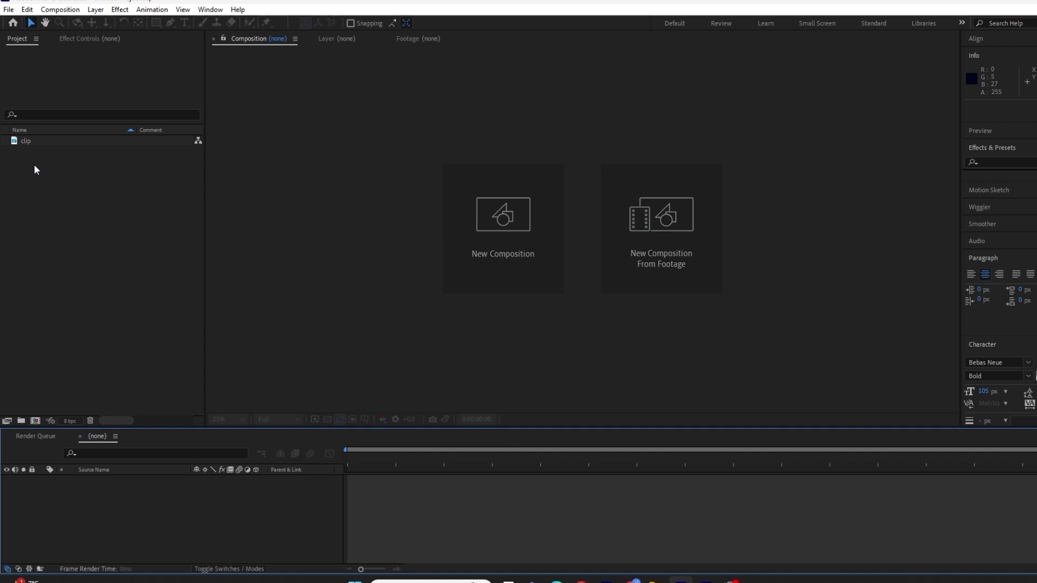
- Create the 'clip 2' composition from the clip, preview it, and scrub to about 0:00:01:04
{"action": "left_click_drag", "start_coordinate": [25, 141], "coordinate": [34, 421]}
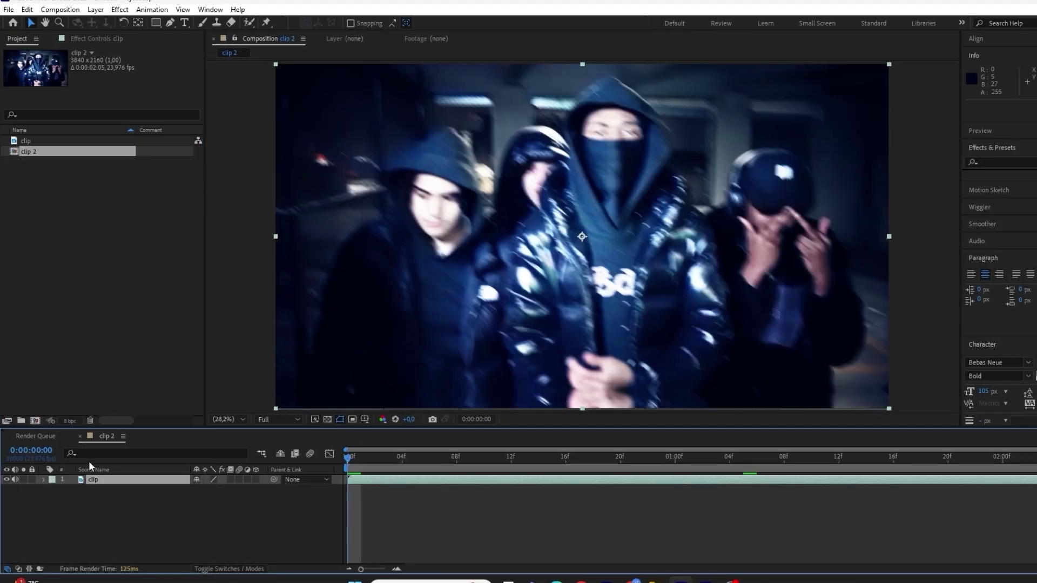
{"action": "left_click", "coordinate": [545, 542]}
{"action": "key", "text": "space"}
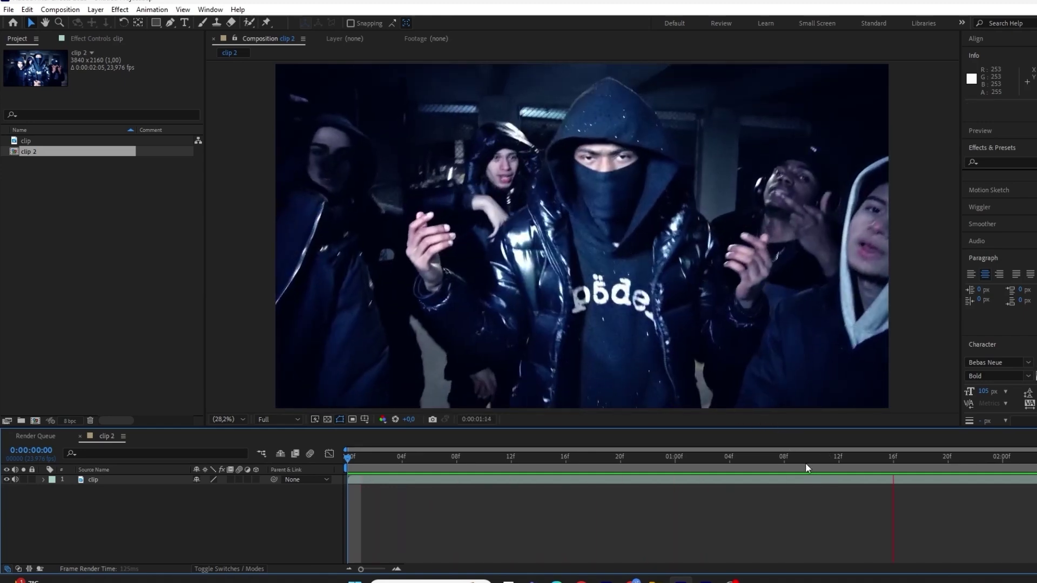
{"action": "left_click_drag", "start_coordinate": [722, 458], "coordinate": [769, 458]}
{"action": "key", "text": "Page_Up"}
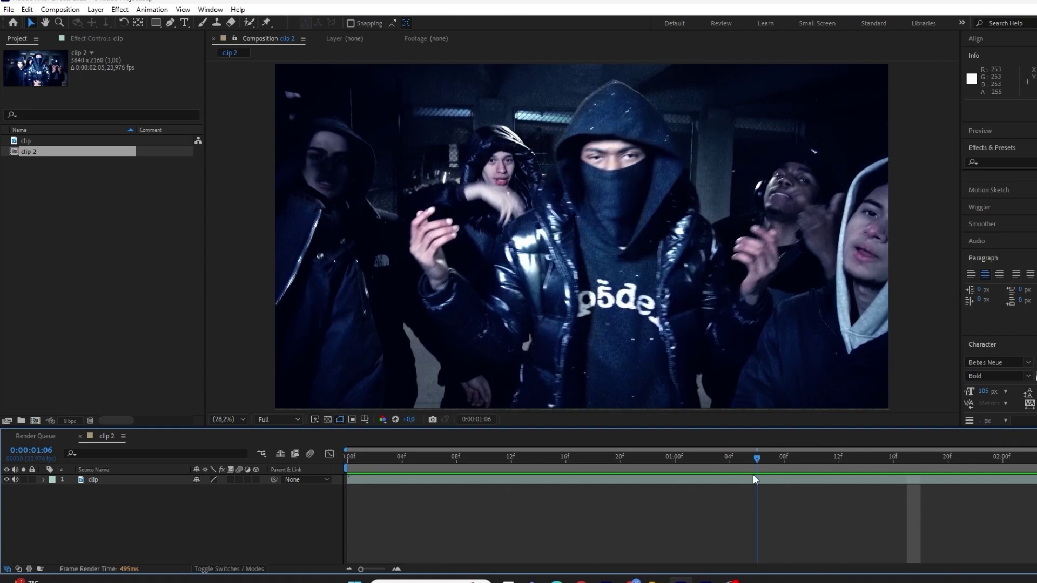
{"action": "left_click_drag", "start_coordinate": [756, 458], "coordinate": [728, 461]}
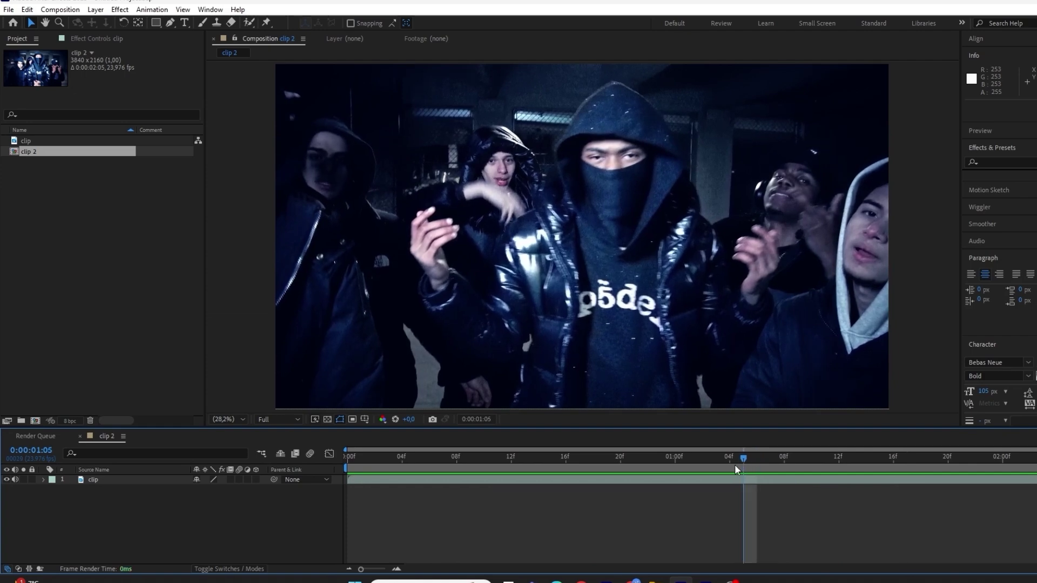
- Roto-brush both of the masked man's eyes in the clip's layer panel
{"action": "double_click", "coordinate": [731, 477]}
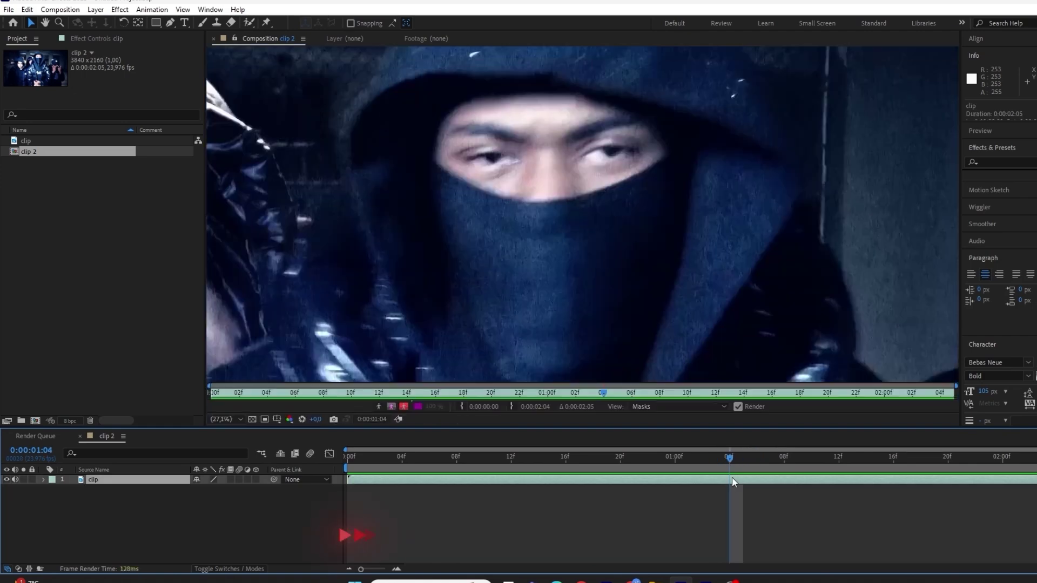
{"action": "scroll", "coordinate": [603, 141], "scroll_direction": "up", "scroll_amount": 4}
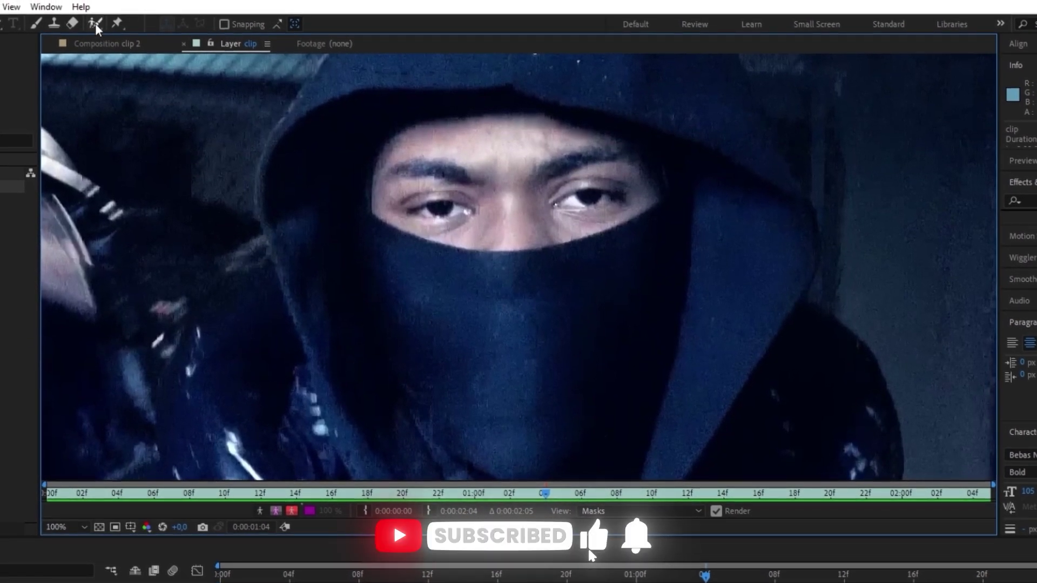
{"action": "left_click", "coordinate": [94, 23]}
{"action": "scroll", "coordinate": [524, 207], "scroll_direction": "up", "scroll_amount": 1}
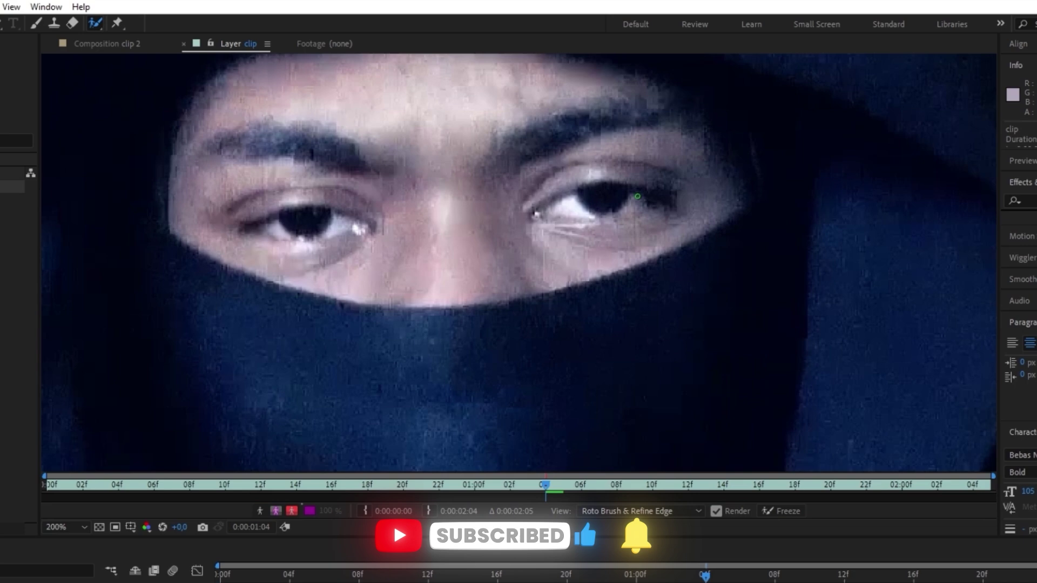
{"action": "left_click_drag", "start_coordinate": [539, 210], "coordinate": [641, 197]}
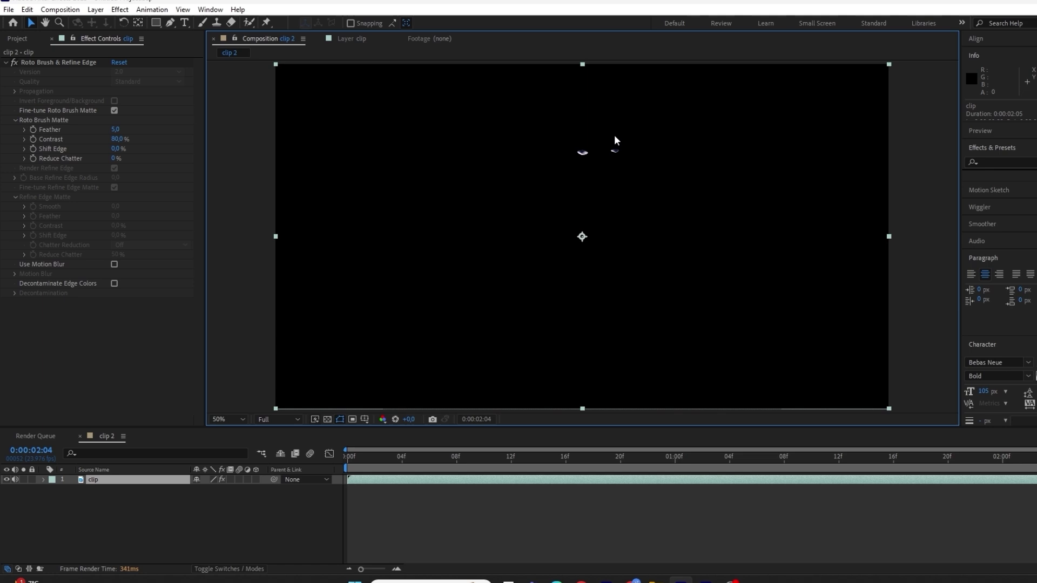
{"action": "scroll", "coordinate": [614, 134], "scroll_direction": "up", "scroll_amount": 1}
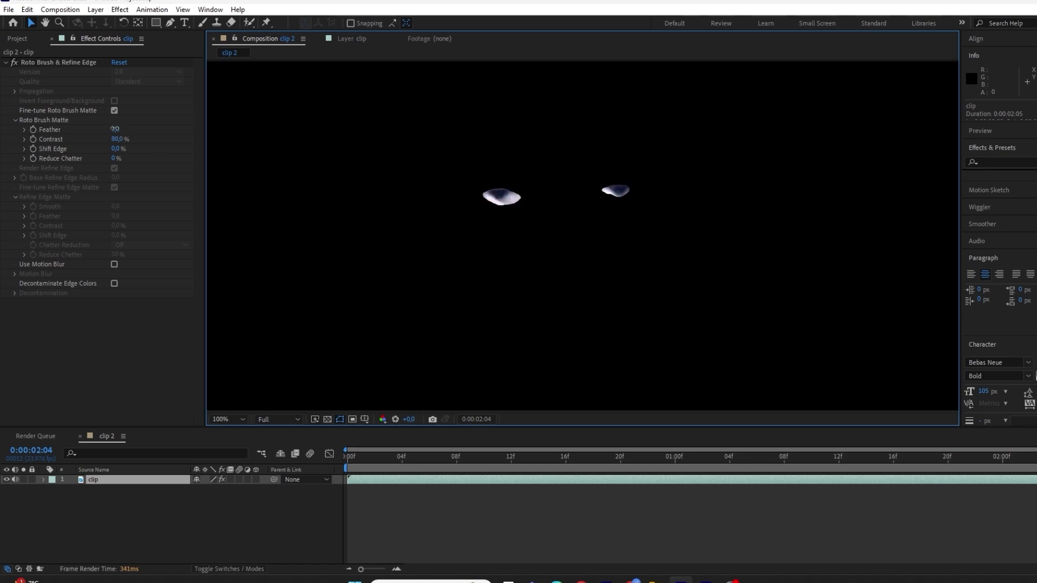
- Set the Roto Brush Matte Feather to 12 and Shift Edge to -7%
{"action": "mouse_move", "coordinate": [115, 130]}
{"action": "left_mouse_down"}
{"action": "mouse_move", "coordinate": [137, 132]}
{"action": "mouse_move", "coordinate": [129, 149]}
{"action": "mouse_move", "coordinate": [109, 154]}
{"action": "mouse_move", "coordinate": [127, 149]}
{"action": "mouse_move", "coordinate": [126, 130]}
{"action": "left_mouse_up"}
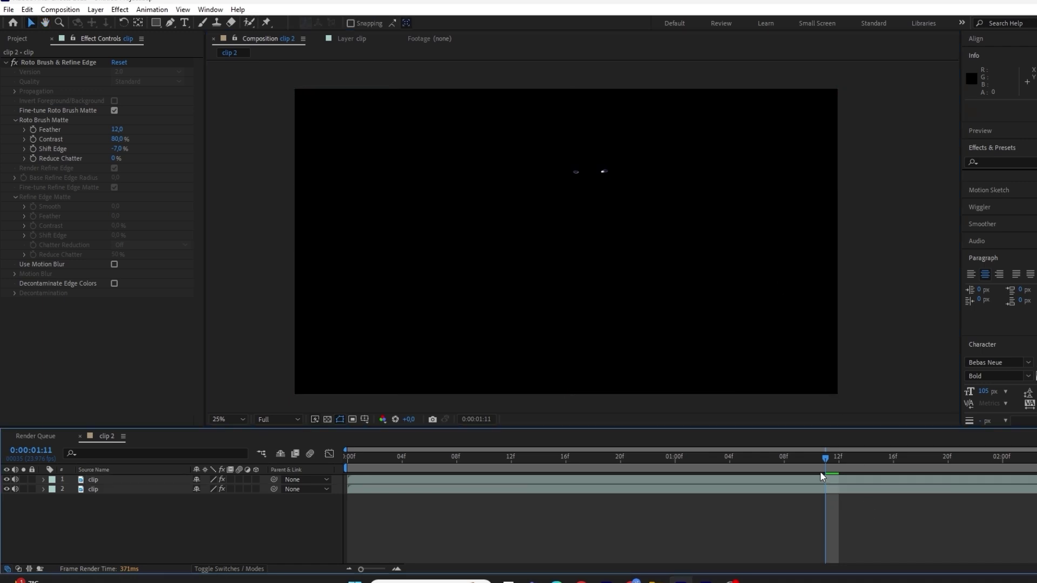
- Remove the Roto Brush & Refine Edge effect from layer 2
{"action": "left_click", "coordinate": [828, 488]}
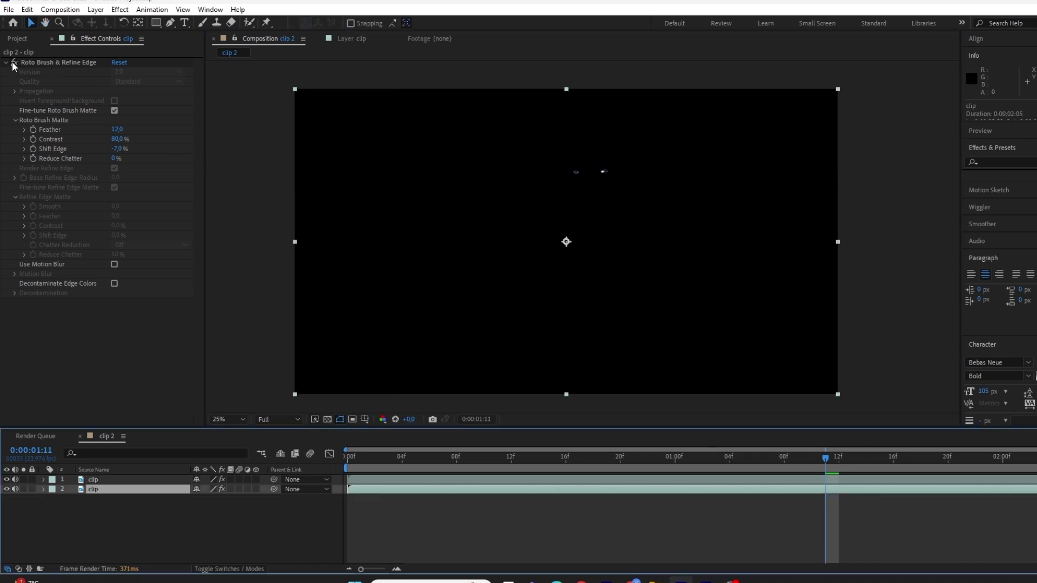
{"action": "left_click", "coordinate": [46, 62]}
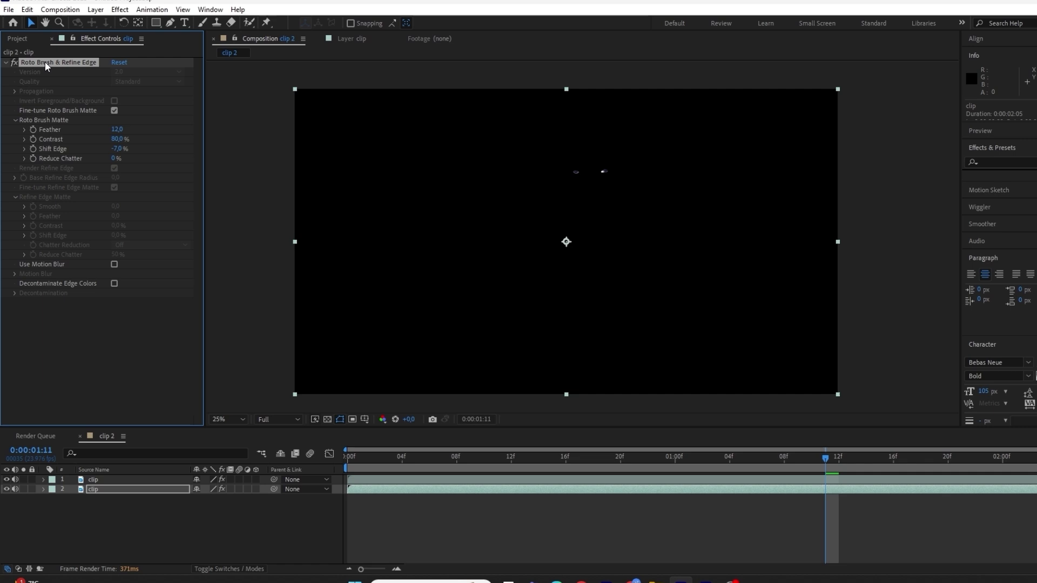
{"action": "key", "text": "Delete"}
{"action": "left_click", "coordinate": [7, 489]}
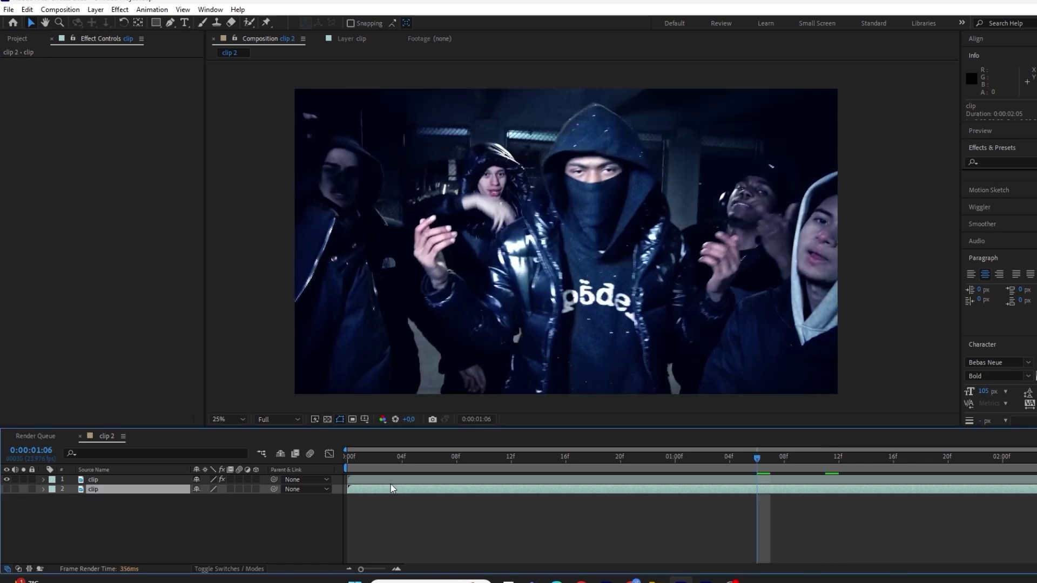
- Split the lower clip layer at the current frame and delete the unwanted piece
{"action": "left_click_drag", "start_coordinate": [756, 458], "coordinate": [661, 460]}
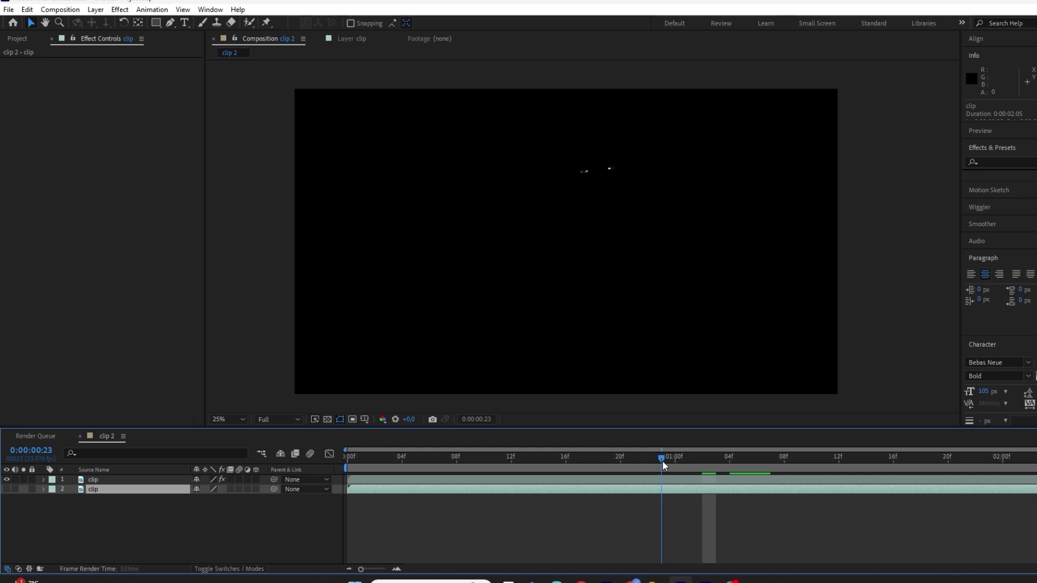
{"action": "left_click", "coordinate": [696, 476]}
{"action": "key", "text": "ctrl+shift+d"}
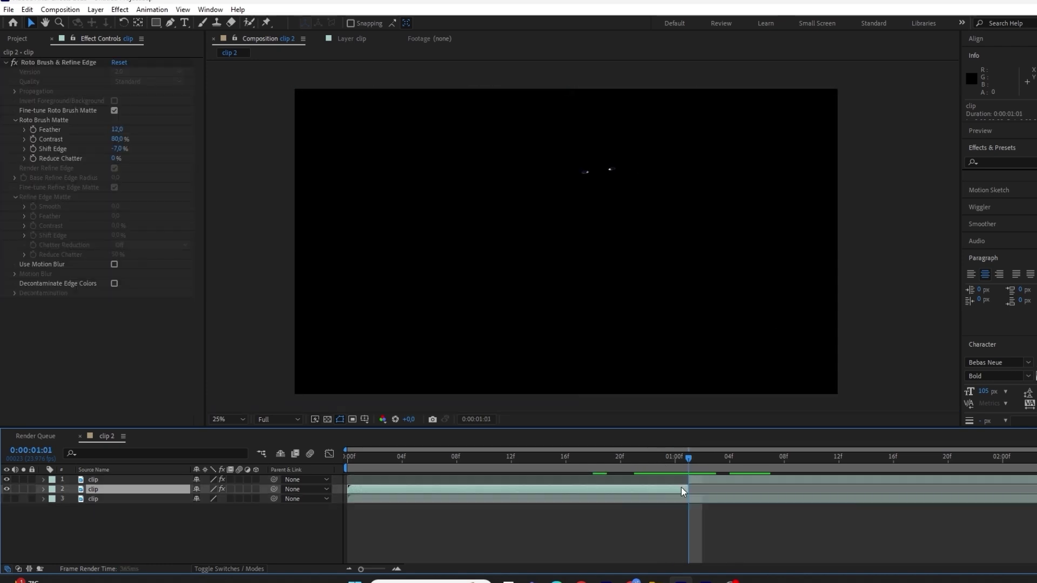
{"action": "key", "text": "Delete"}
{"action": "left_click_drag", "start_coordinate": [688, 458], "coordinate": [552, 458]}
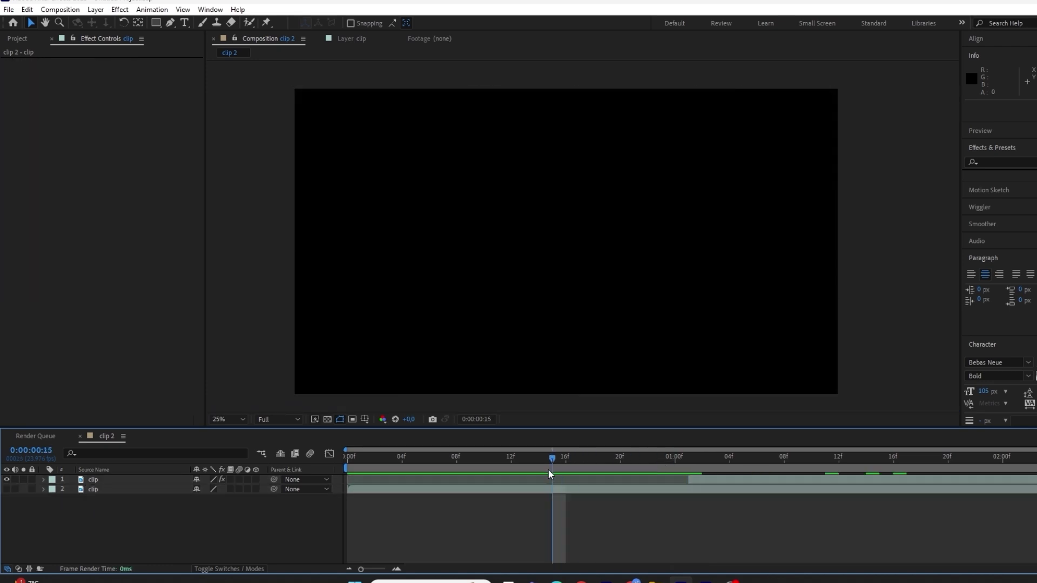
{"action": "key", "text": "ctrl+z"}
- Make layer 2 visible again and move to 0:00:01:11 with the eyes-only layer selected
{"action": "left_click", "coordinate": [130, 489]}
{"action": "left_click", "coordinate": [6, 489]}
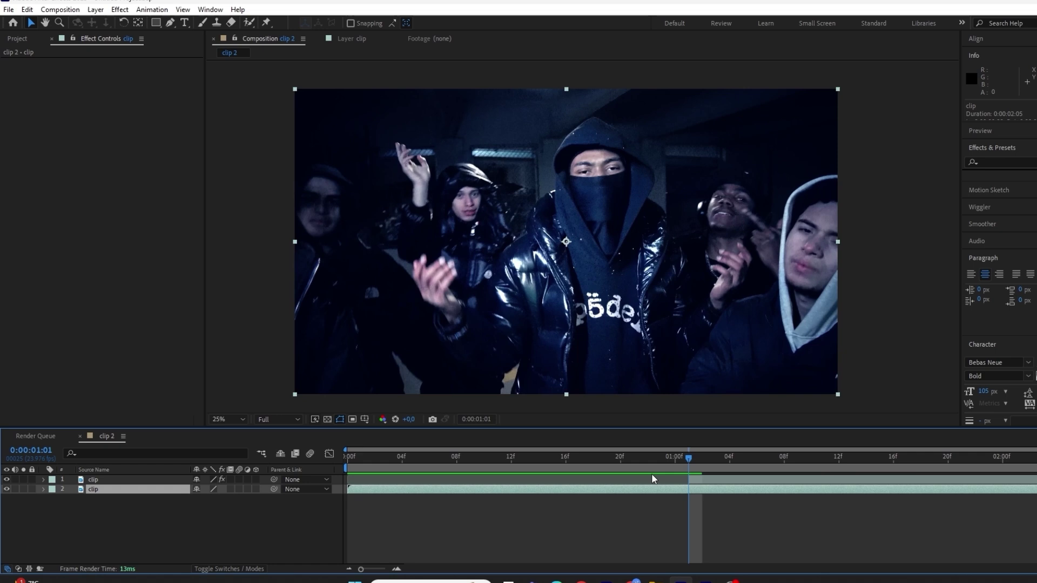
{"action": "left_click_drag", "start_coordinate": [729, 458], "coordinate": [826, 458]}
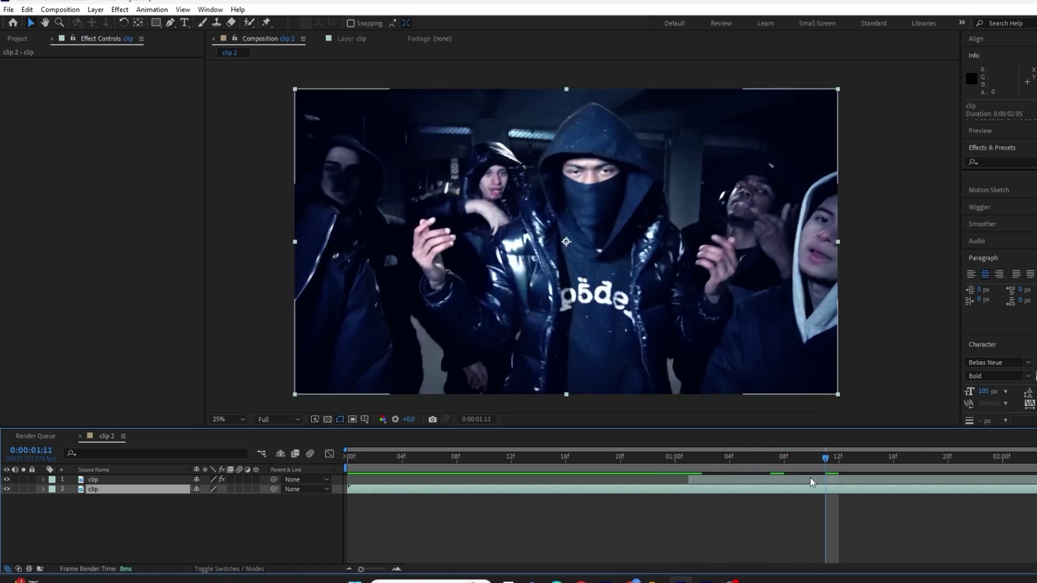
{"action": "left_click", "coordinate": [810, 477]}
- Apply Sapphire's S_EdgeRays effect to the eyes-only layer from the effect search
{"action": "key", "text": "ctrl+space"}
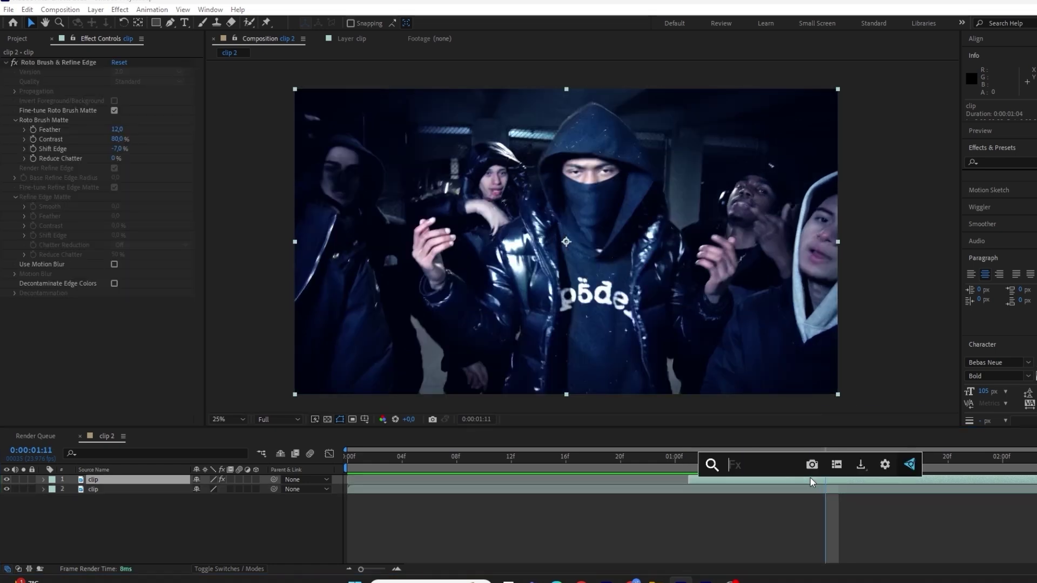
{"action": "type", "text": "edg"}
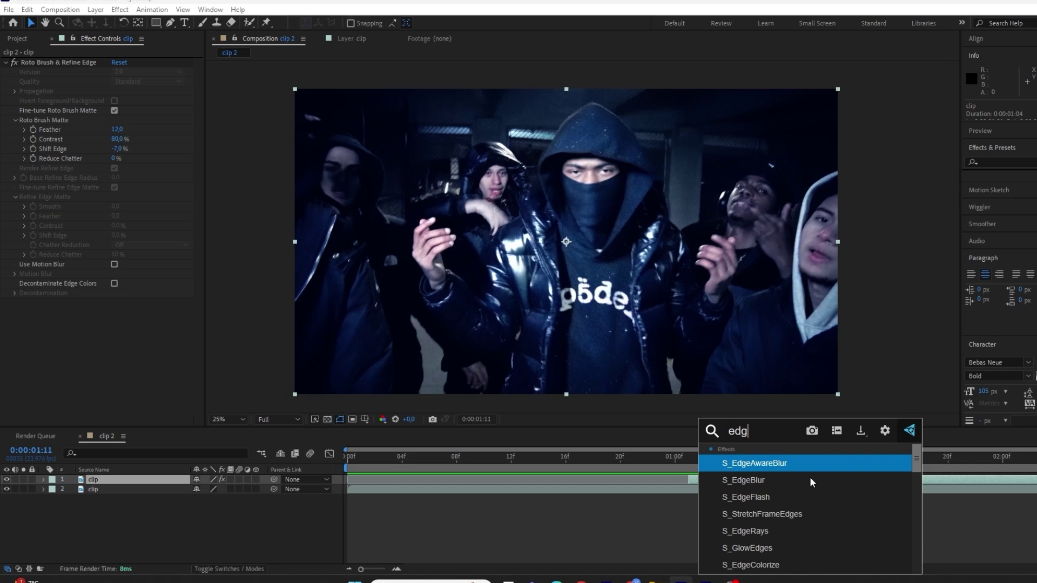
{"action": "type", "text": "er"}
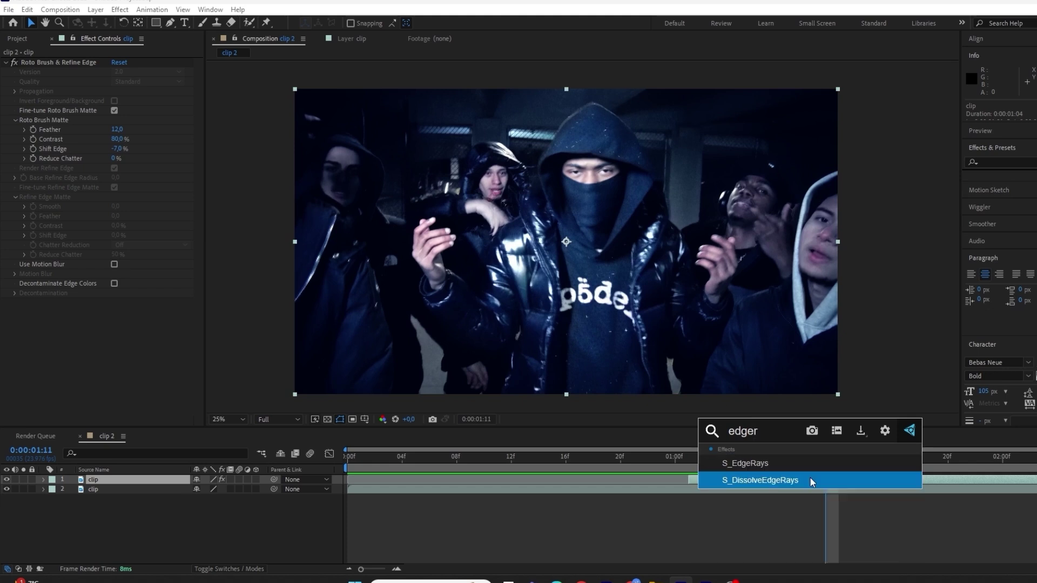
{"action": "left_click", "coordinate": [750, 466]}
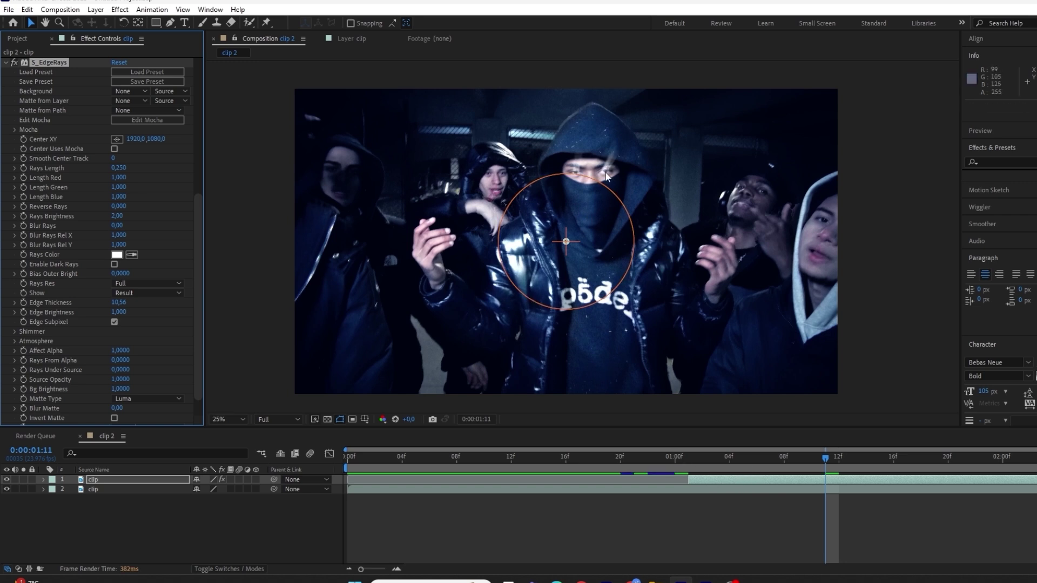
{"action": "scroll", "coordinate": [559, 226], "scroll_direction": "up", "scroll_amount": 1}
- Move the S_EdgeRays center to the forehead, with Rays Length 1.0 and Rays Brightness 7.3
{"action": "left_click_drag", "start_coordinate": [528, 311], "coordinate": [575, 186]}
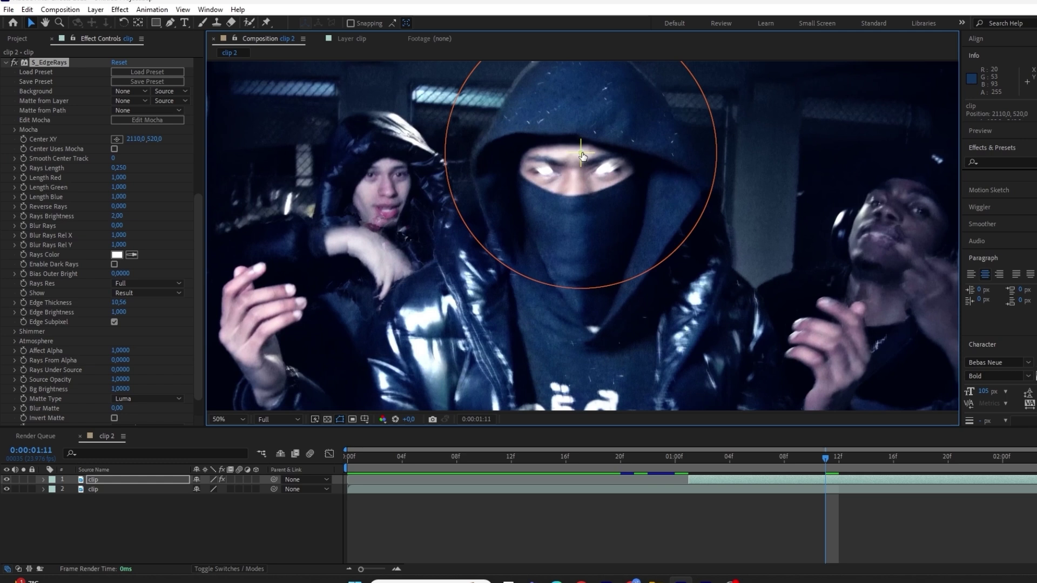
{"action": "left_click_drag", "start_coordinate": [571, 188], "coordinate": [588, 131]}
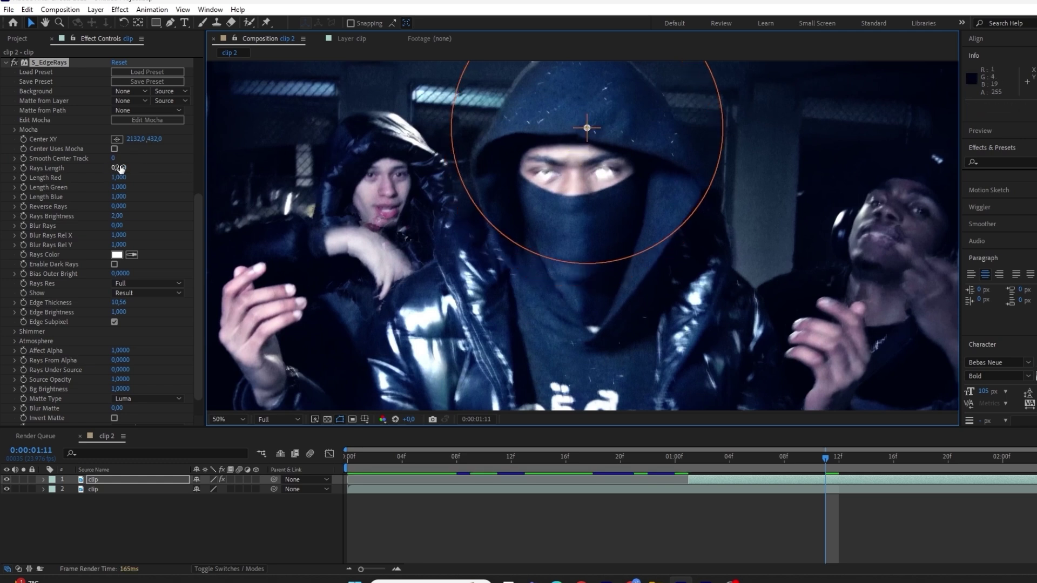
{"action": "left_click_drag", "start_coordinate": [120, 168], "coordinate": [177, 167]}
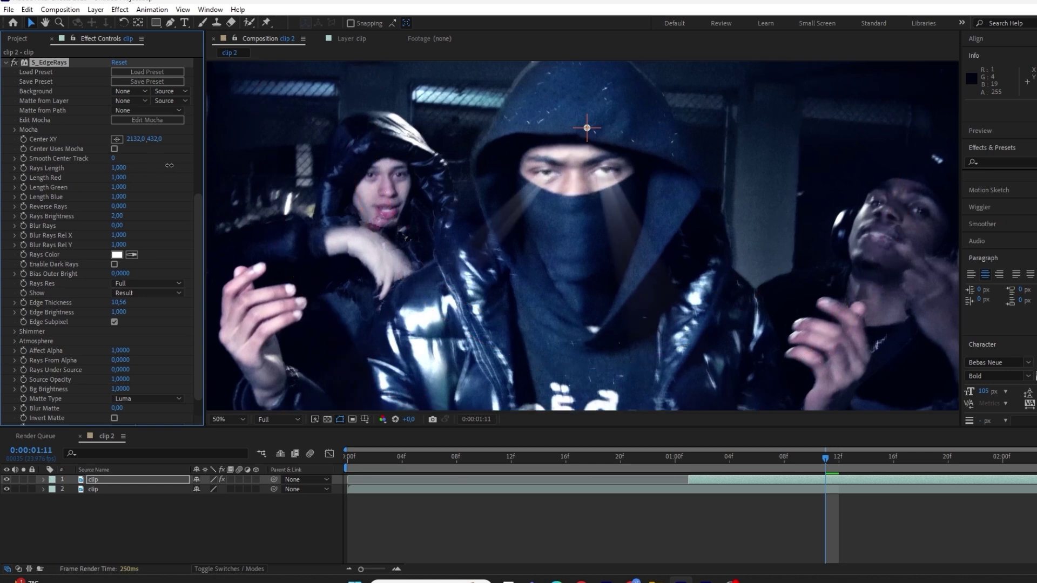
{"action": "scroll", "coordinate": [517, 192], "scroll_direction": "down", "scroll_amount": 1}
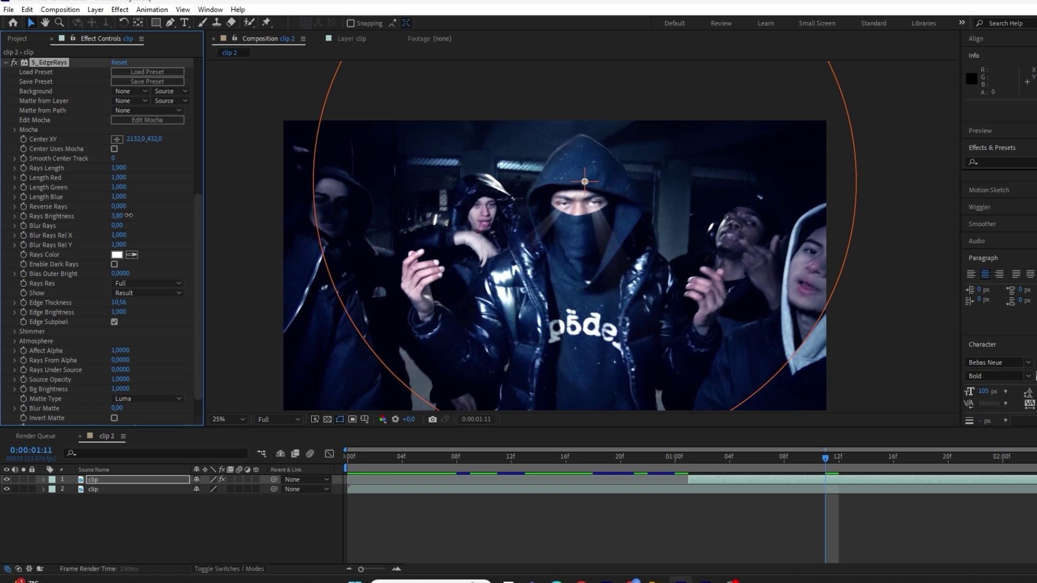
{"action": "left_click_drag", "start_coordinate": [128, 217], "coordinate": [149, 216]}
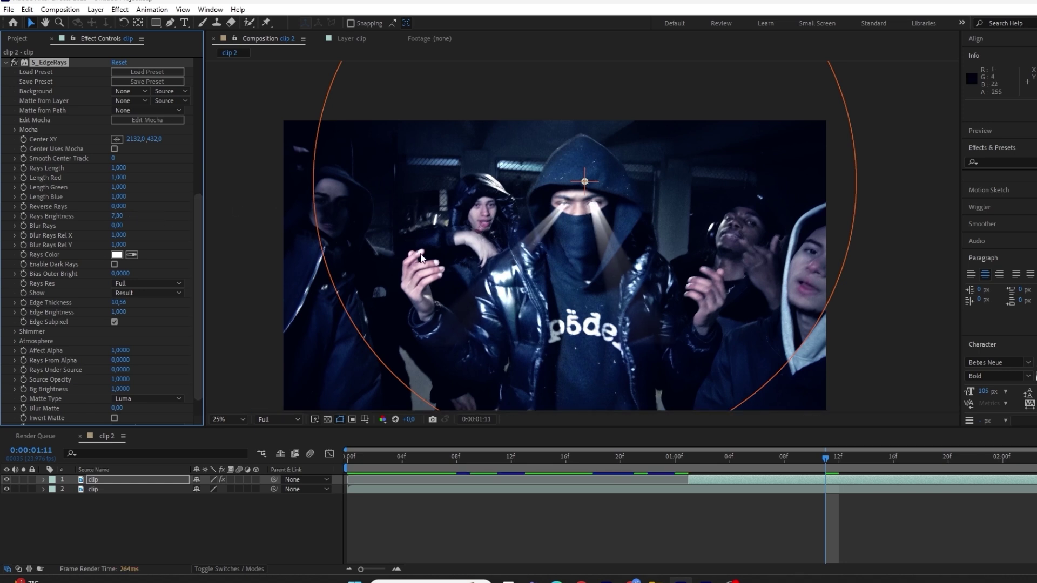
{"action": "scroll", "coordinate": [593, 249], "scroll_direction": "up", "scroll_amount": 1}
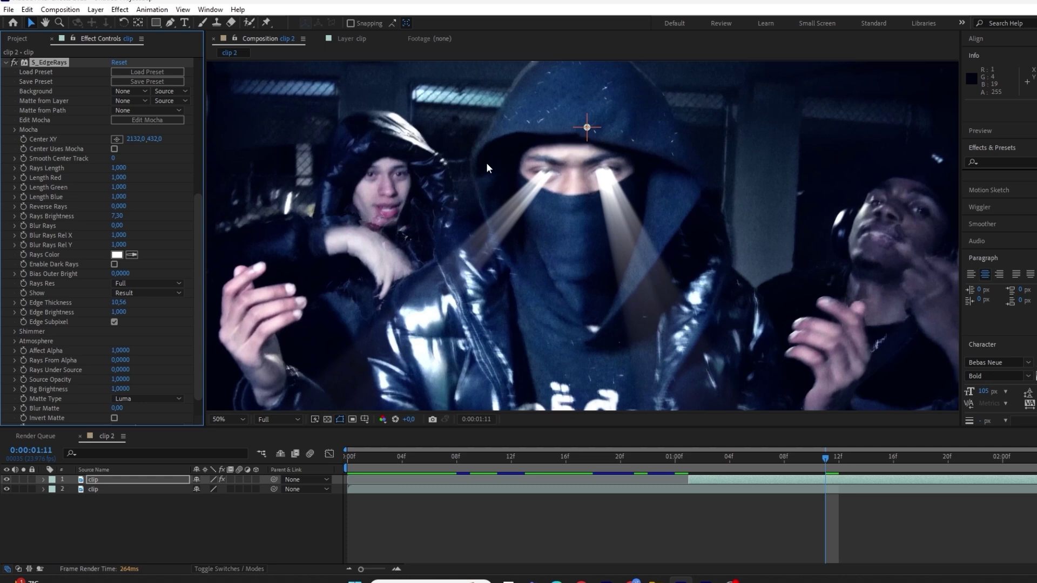
{"action": "scroll", "coordinate": [592, 247], "scroll_direction": "down", "scroll_amount": 1}
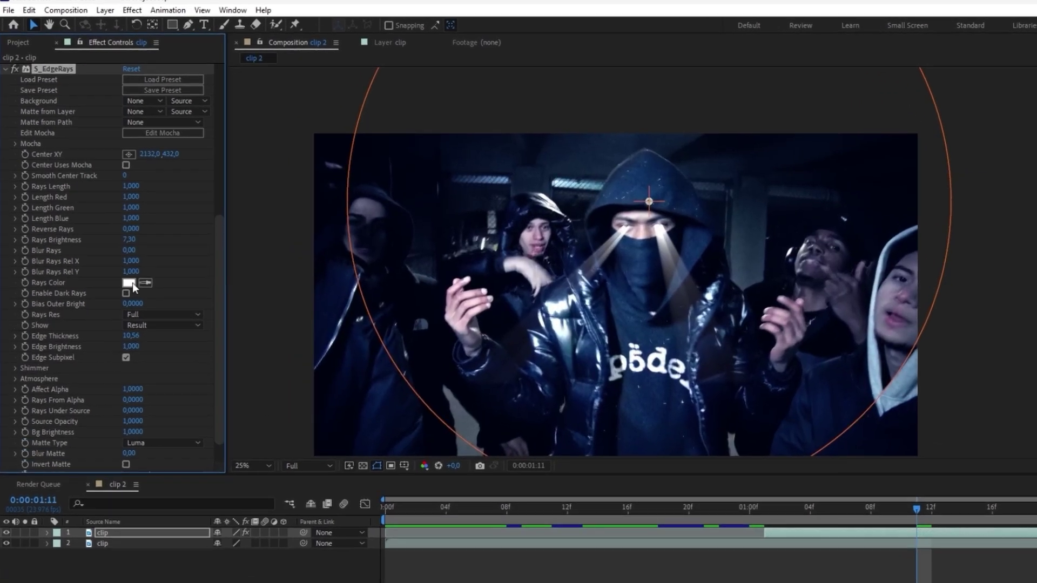
- Set the S_EdgeRays Rays Color to red
{"action": "left_click", "coordinate": [129, 282]}
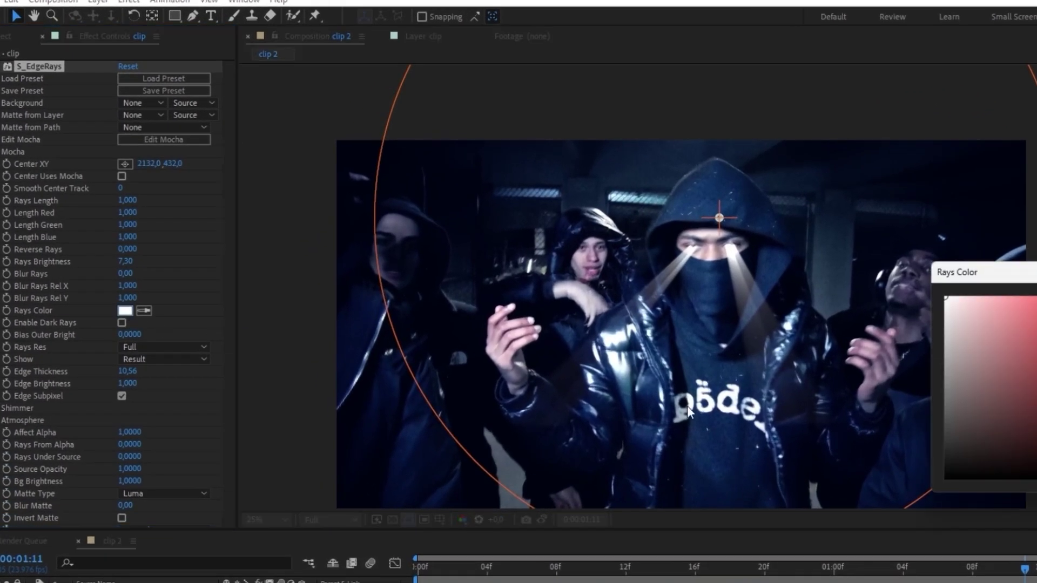
{"action": "left_click", "coordinate": [1029, 300]}
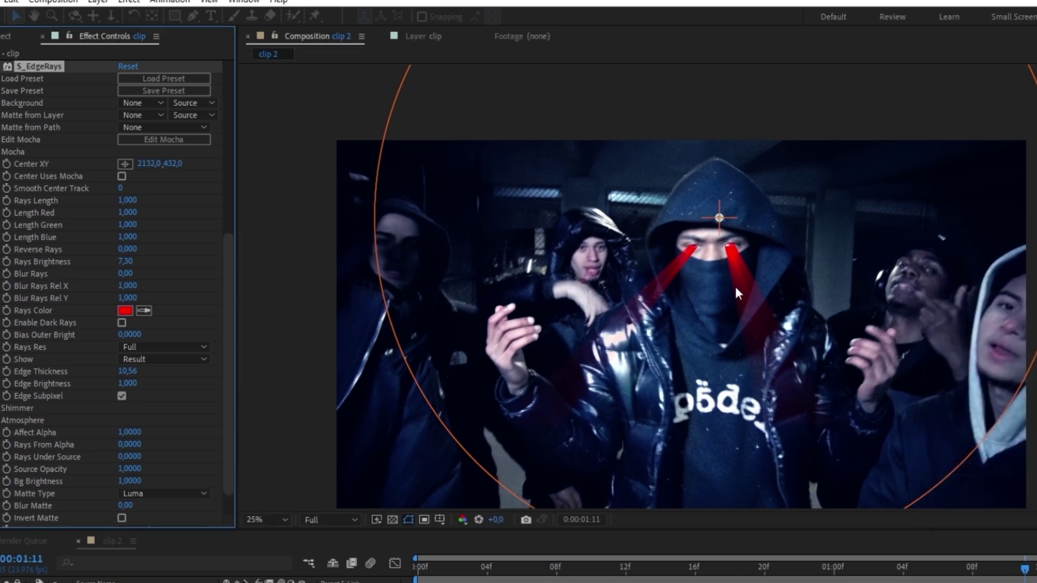
{"action": "scroll", "coordinate": [737, 247], "scroll_direction": "up", "scroll_amount": 1}
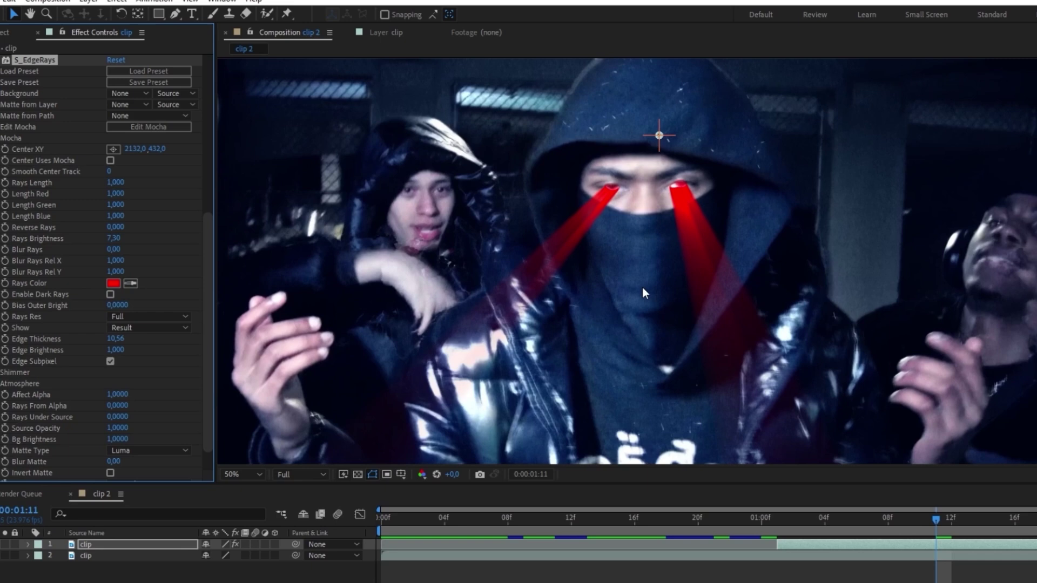
- Apply Tint, sampling the rays' red for Map Black To and Map White To
{"action": "key", "text": "ctrl+space"}
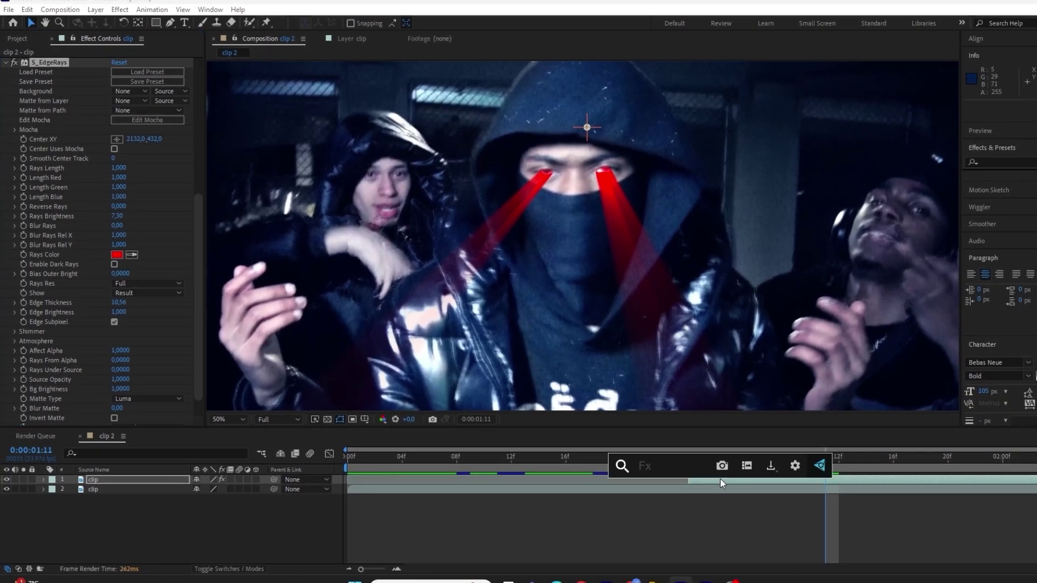
{"action": "type", "text": "ti"}
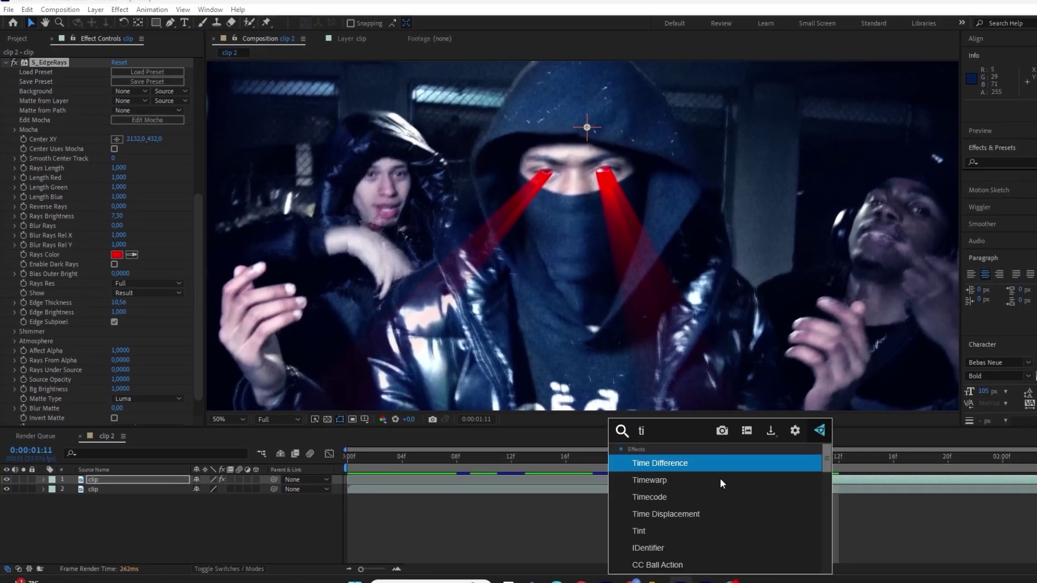
{"action": "type", "text": "n"}
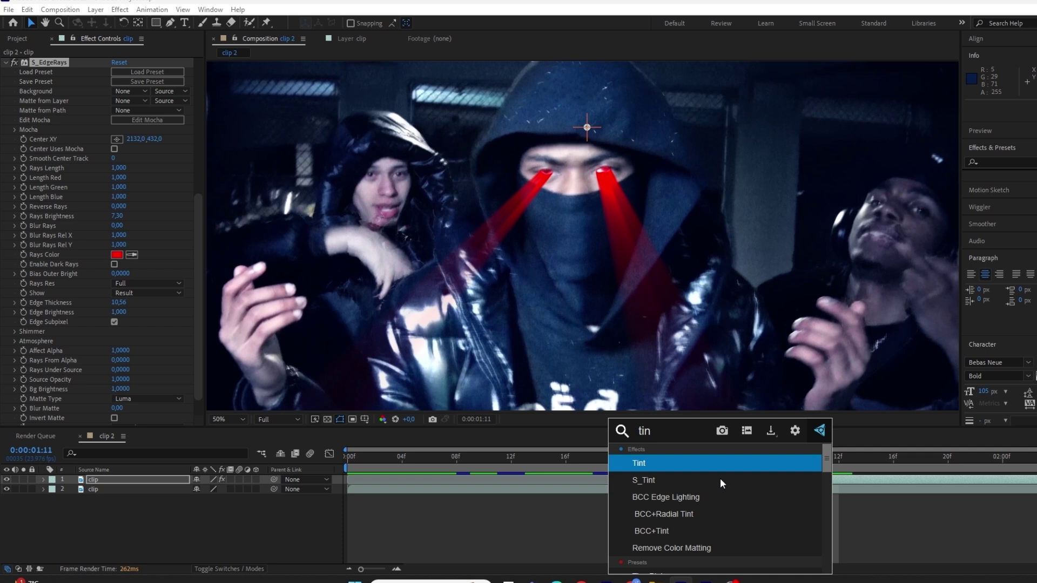
{"action": "left_click", "coordinate": [670, 462]}
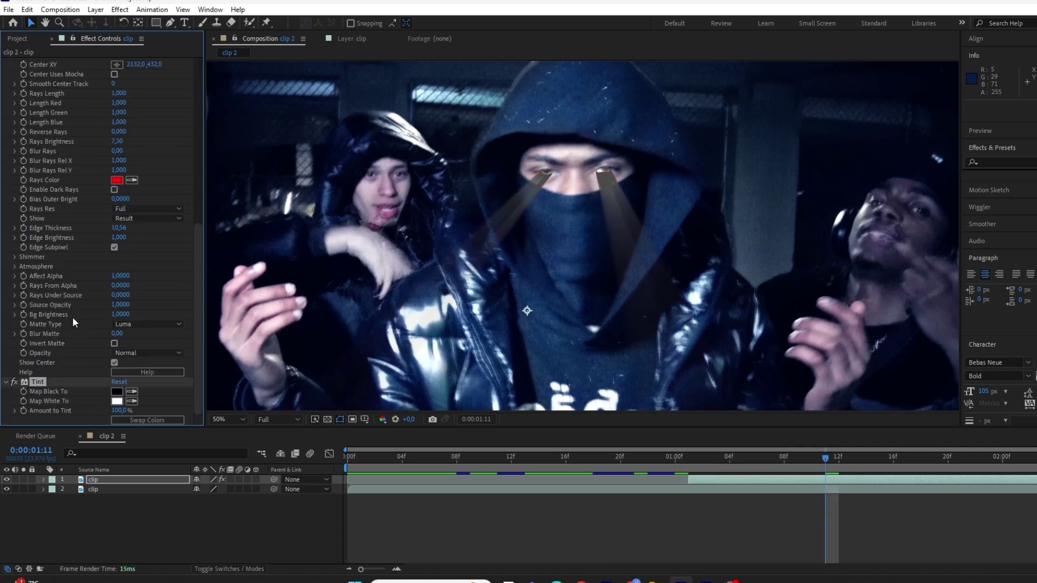
{"action": "left_click", "coordinate": [131, 392]}
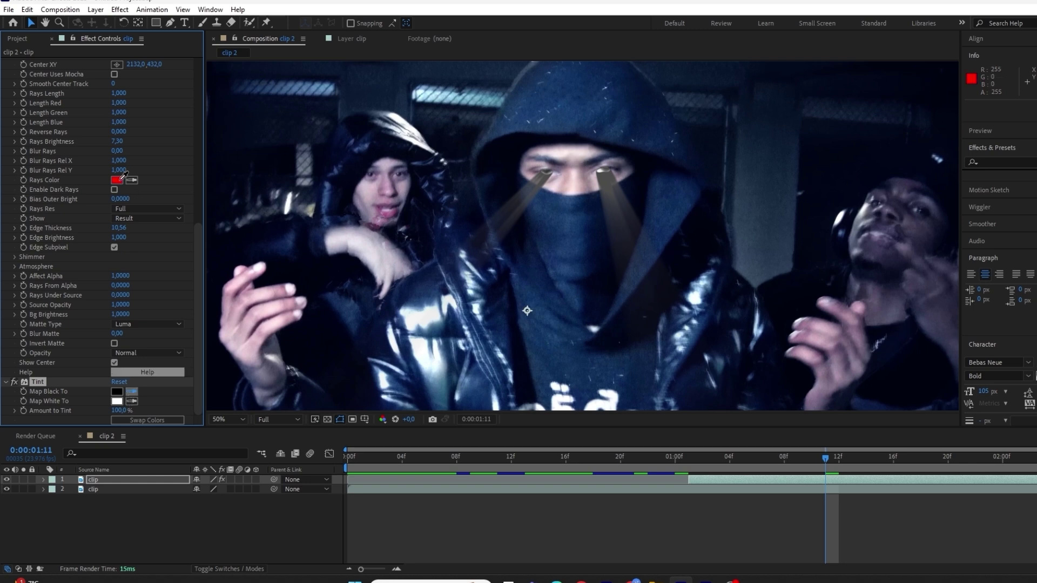
{"action": "left_click", "coordinate": [117, 179]}
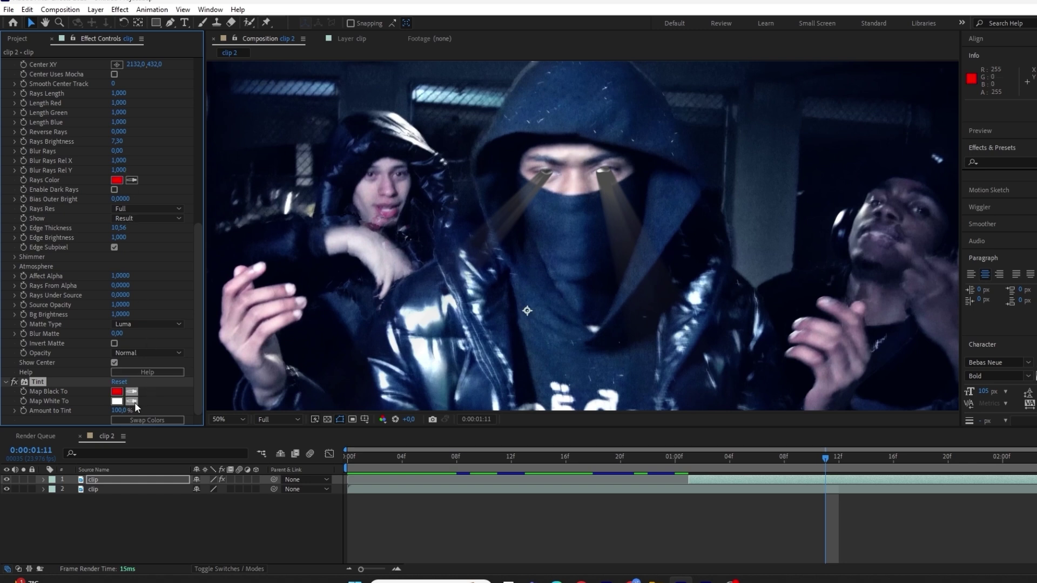
{"action": "left_click", "coordinate": [116, 180]}
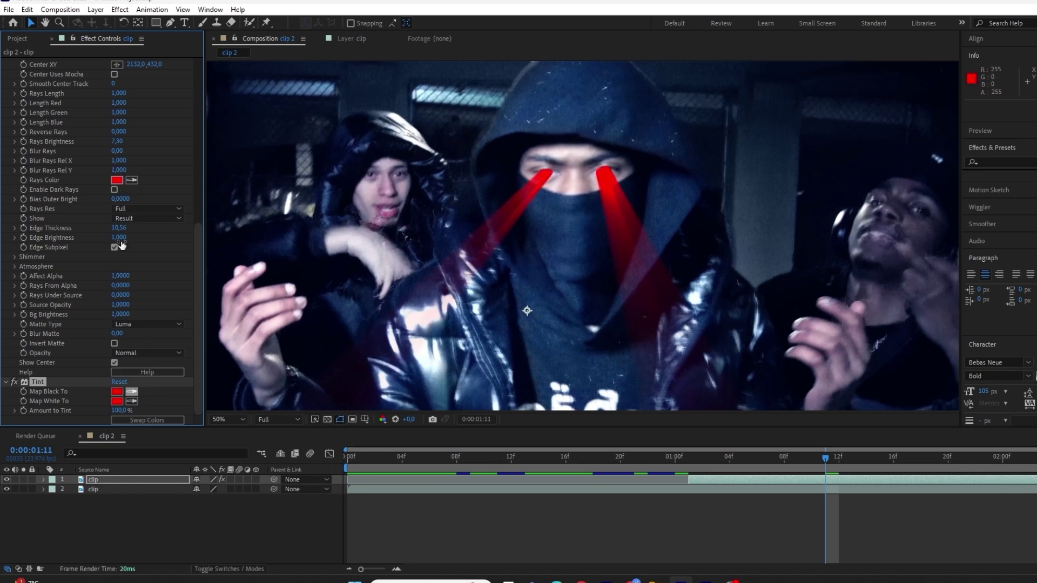
- Adjust both Tint colours to slightly lighter reds in the colour picker
{"action": "left_click", "coordinate": [118, 392]}
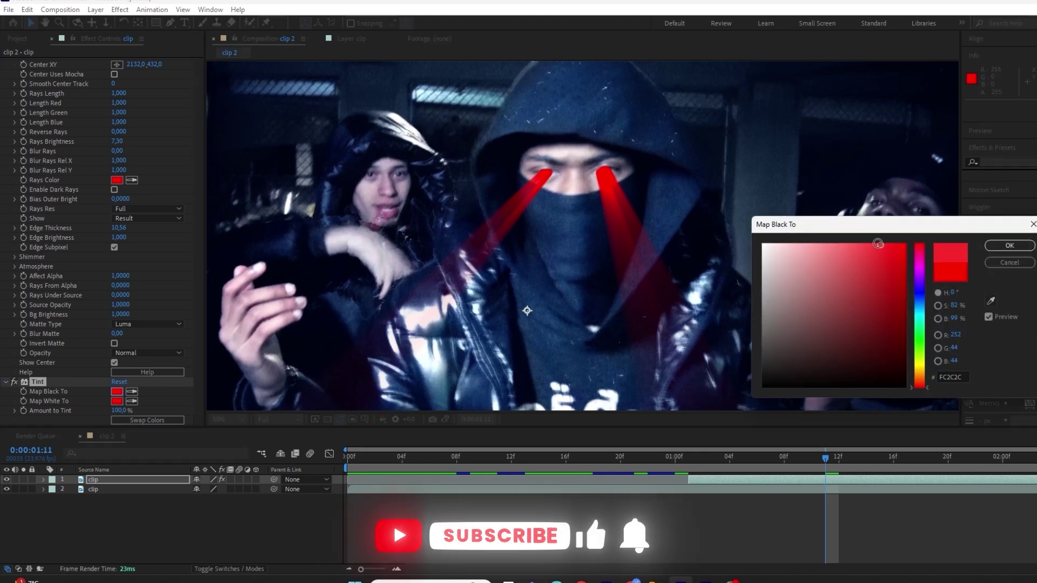
{"action": "left_click", "coordinate": [868, 241]}
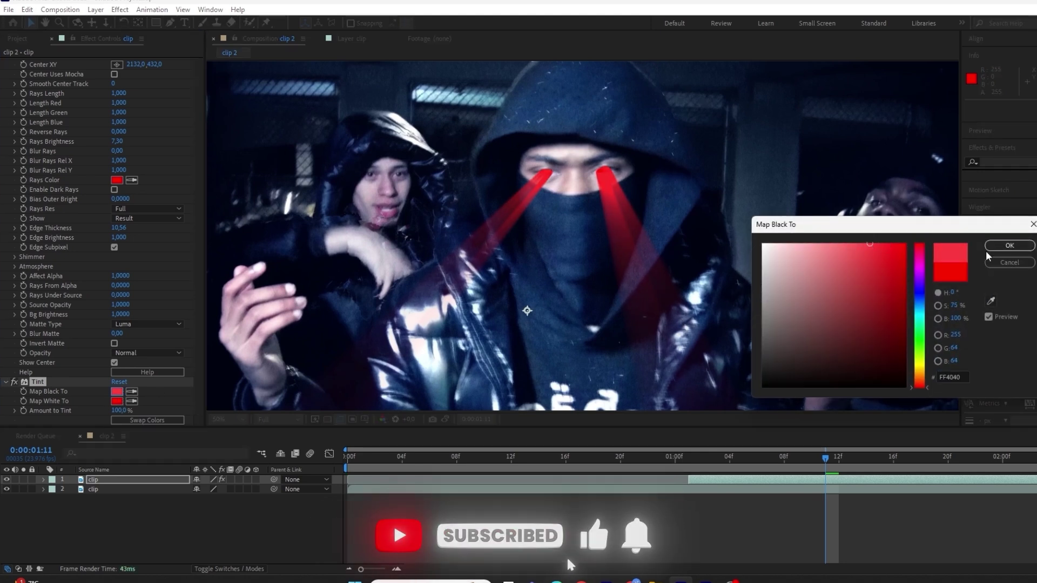
{"action": "left_click", "coordinate": [1007, 245]}
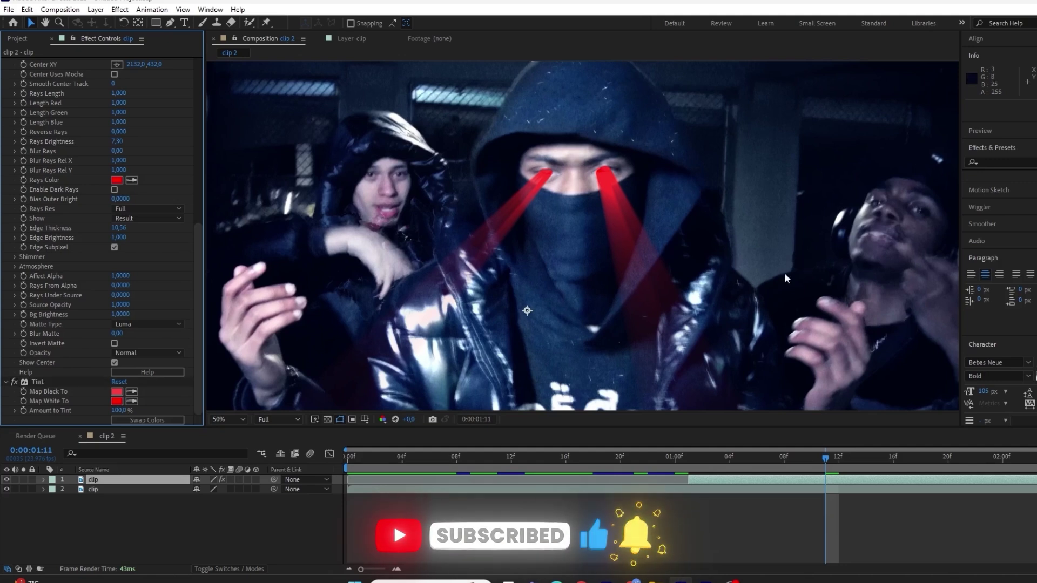
{"action": "left_click", "coordinate": [117, 401]}
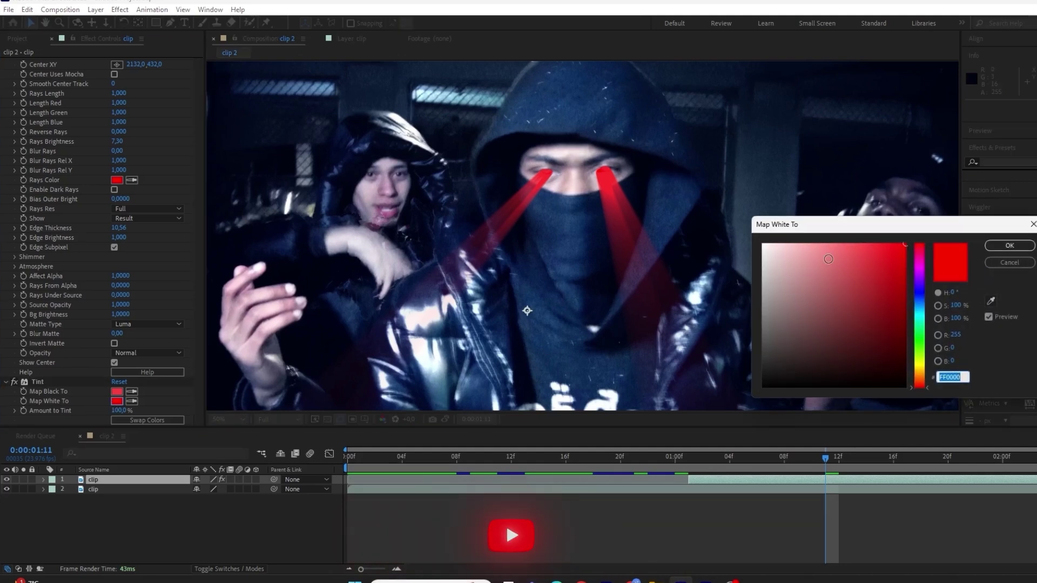
{"action": "mouse_move", "coordinate": [792, 286]}
{"action": "left_mouse_down"}
{"action": "mouse_move", "coordinate": [877, 236]}
{"action": "mouse_move", "coordinate": [868, 232]}
{"action": "left_mouse_up"}
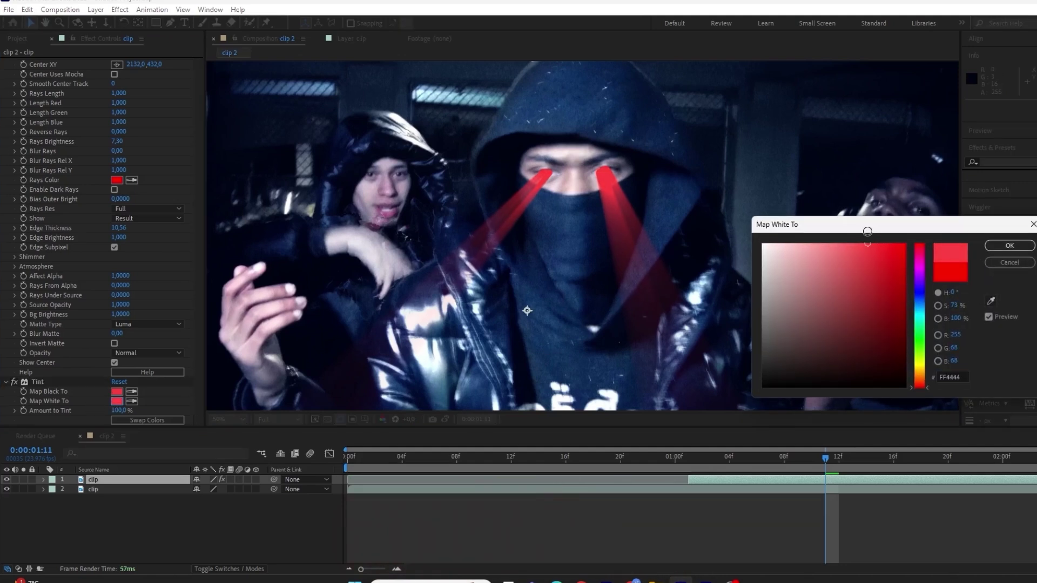
{"action": "left_click", "coordinate": [1005, 248]}
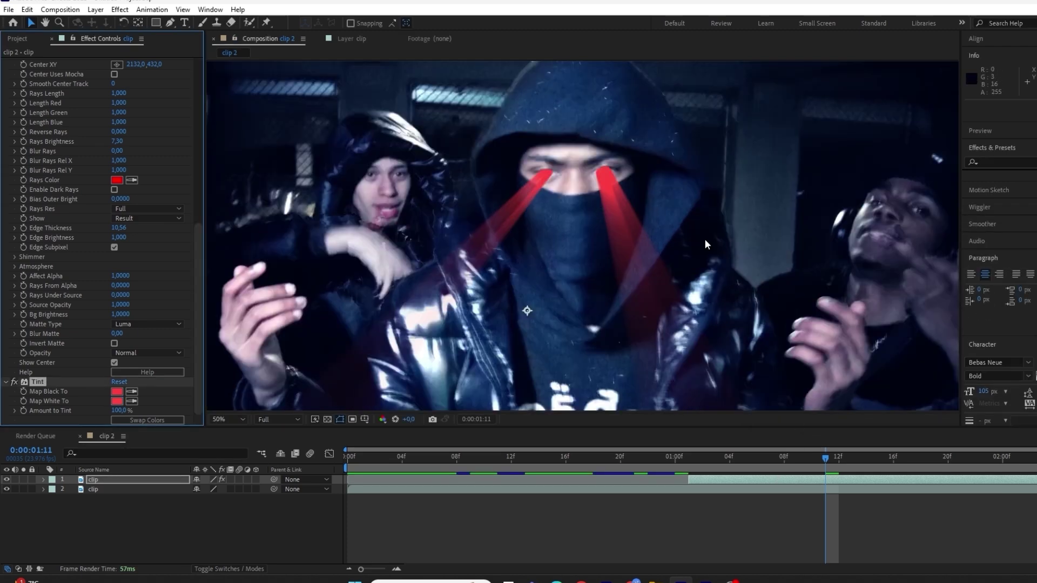
- Add Deep Glow to the red rays layer and preview from earlier in the clip
{"action": "key", "text": "ctrl+space"}
{"action": "type", "text": "d"}
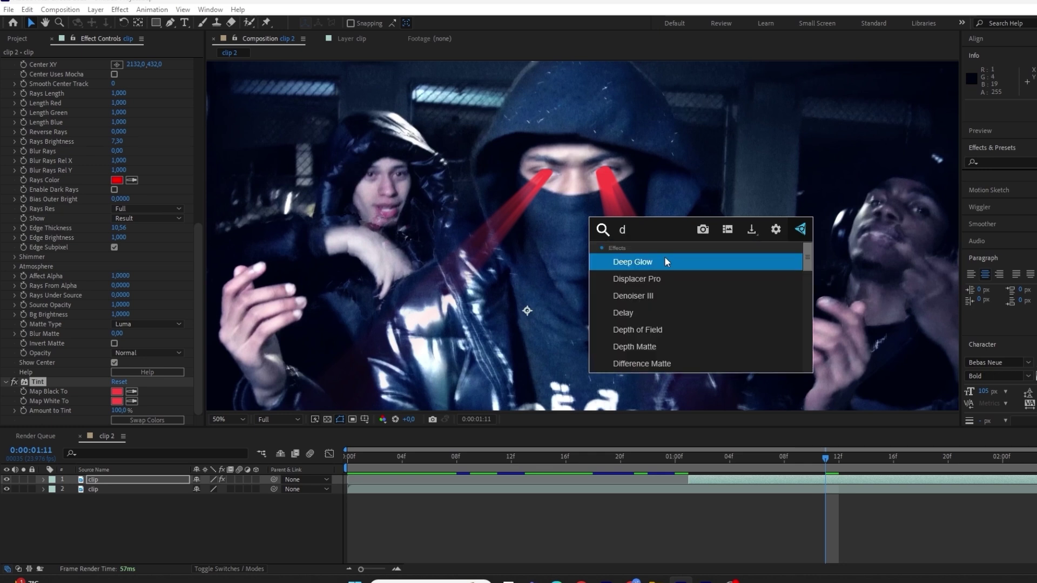
{"action": "type", "text": "e"}
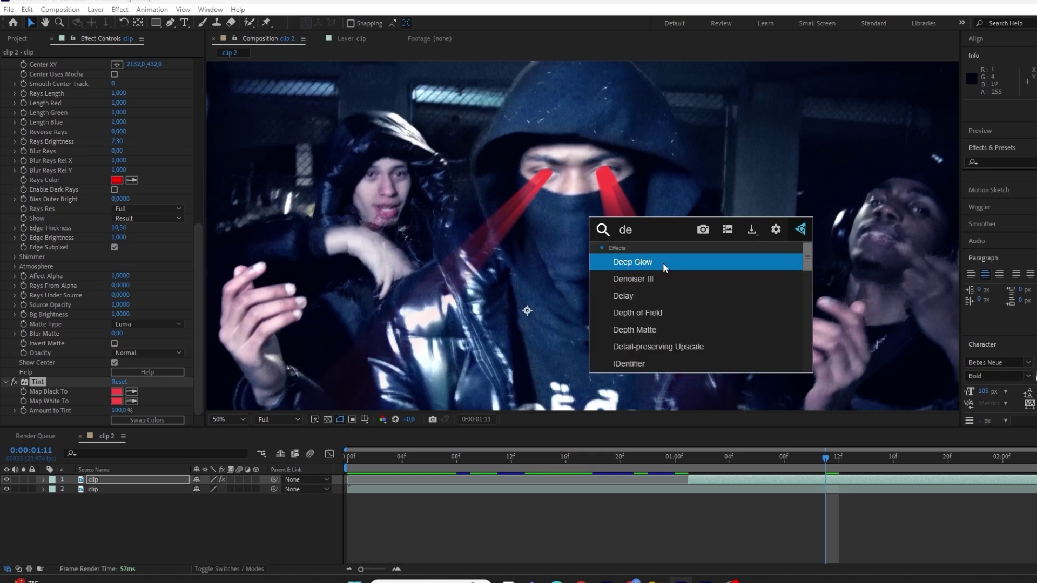
{"action": "left_click", "coordinate": [662, 263]}
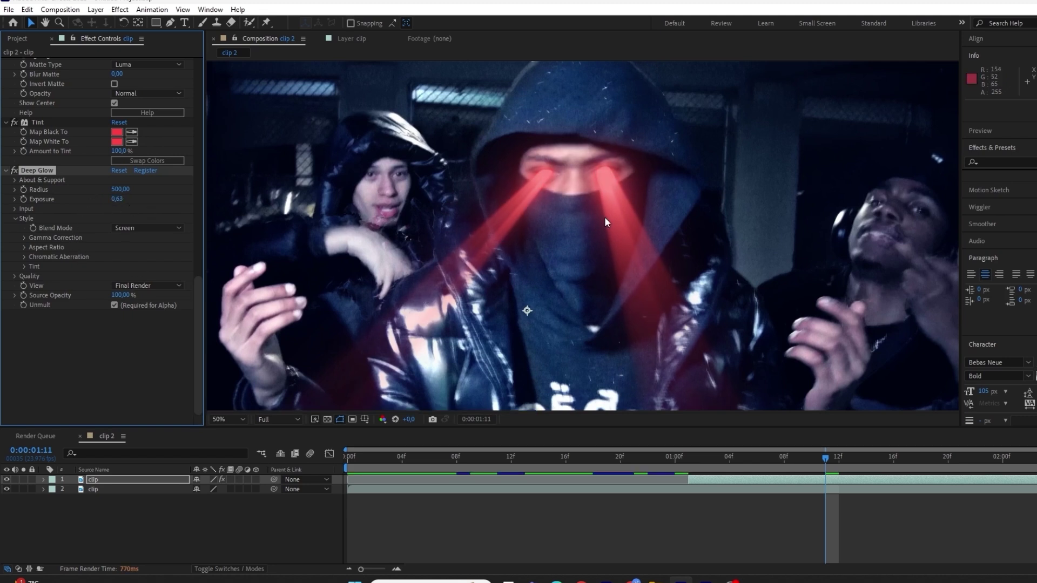
{"action": "scroll", "coordinate": [607, 218], "scroll_direction": "down", "scroll_amount": 1}
{"action": "left_click", "coordinate": [639, 464]}
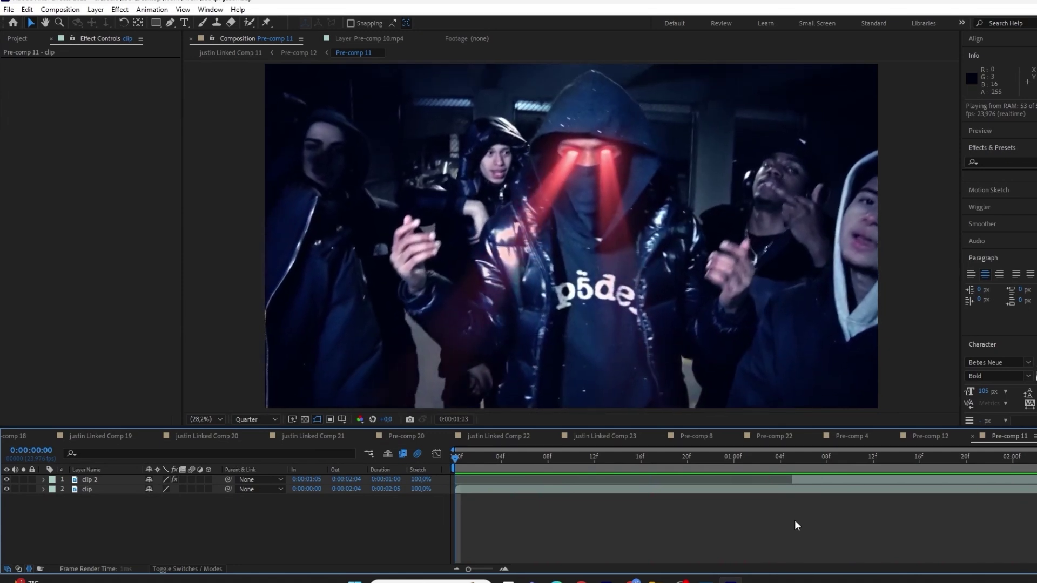
- Pre-compose both layers into Pre-comp 23, moving all attributes, and replay the shot
{"action": "key", "text": "space"}
{"action": "mouse_move", "coordinate": [245, 545]}
{"action": "left_mouse_down"}
{"action": "mouse_move", "coordinate": [172, 524]}
{"action": "mouse_move", "coordinate": [94, 478]}
{"action": "left_mouse_up"}
{"action": "right_click", "coordinate": [102, 490]}
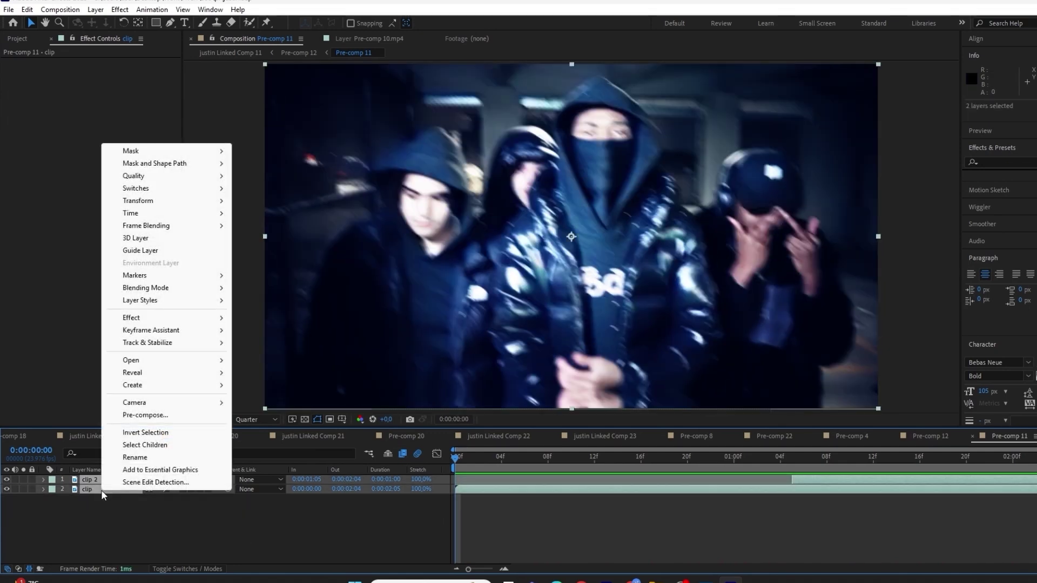
{"action": "left_click", "coordinate": [146, 415]}
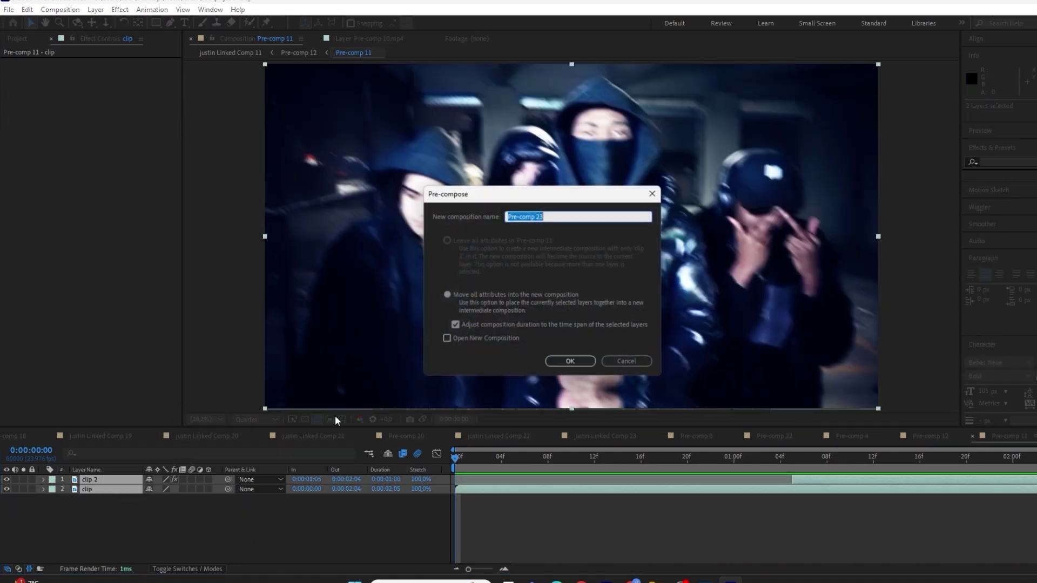
{"action": "left_click", "coordinate": [570, 361]}
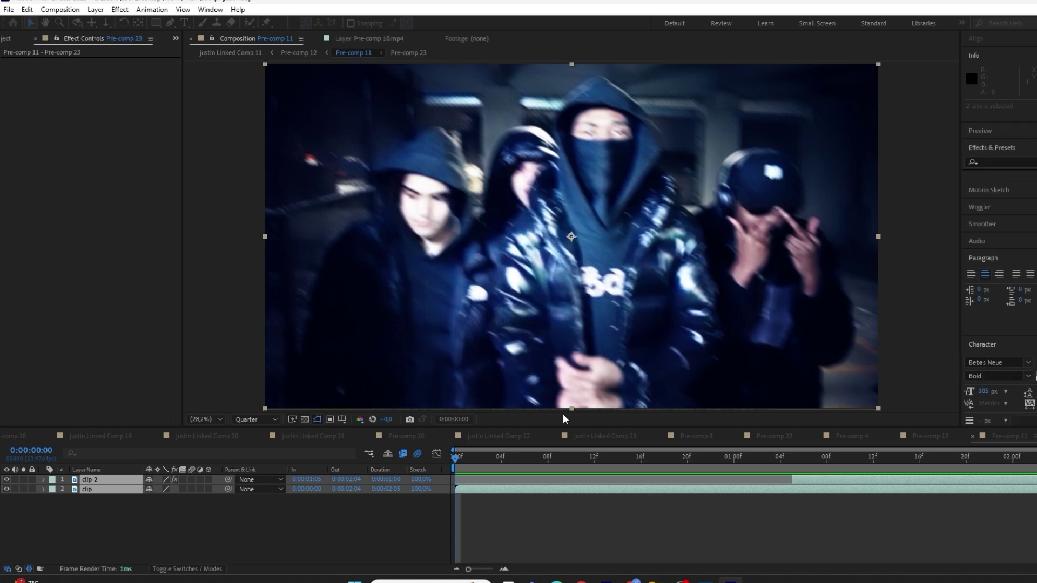
{"action": "left_click", "coordinate": [467, 459]}
{"action": "key", "text": "space"}
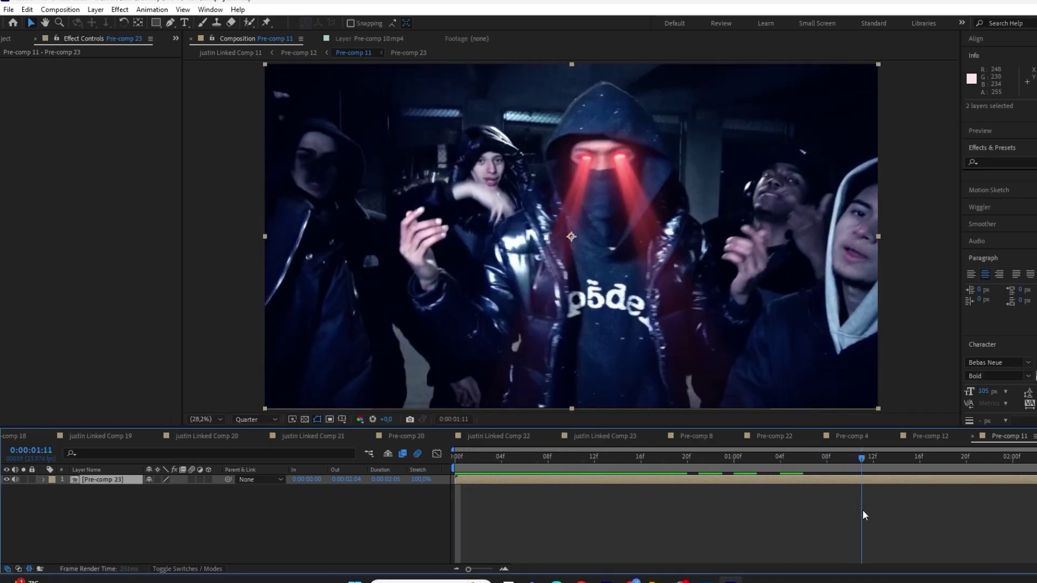
- Add an adjustment layer above Pre-comp 23 and apply S_Shake to it via FX Console
{"action": "right_click", "coordinate": [218, 525]}
{"action": "mouse_move", "coordinate": [244, 380]}
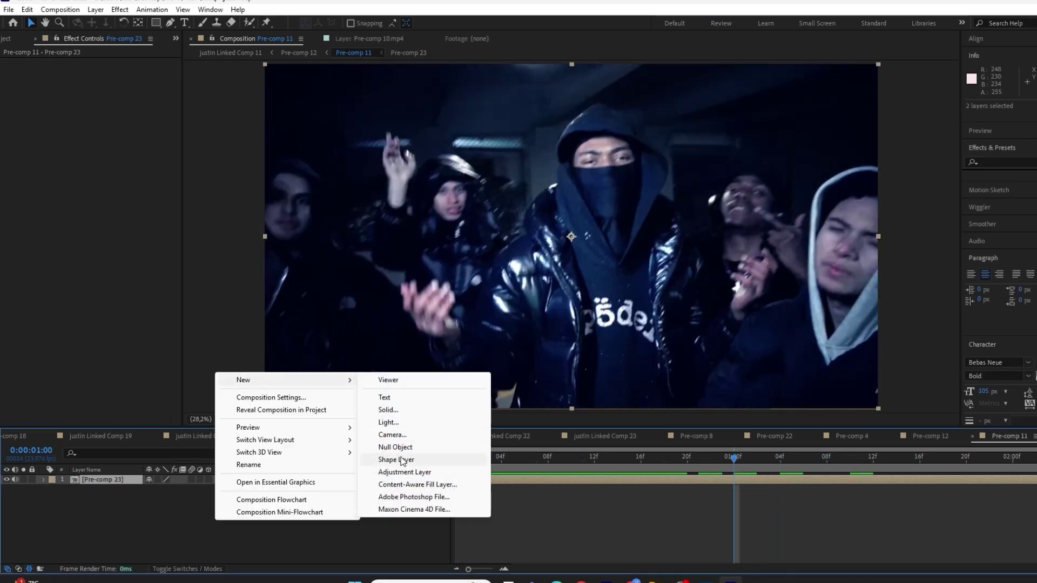
{"action": "left_click", "coordinate": [409, 462]}
{"action": "key", "text": "ctrl+space"}
{"action": "type", "text": "shake"}
{"action": "key", "text": "Return"}
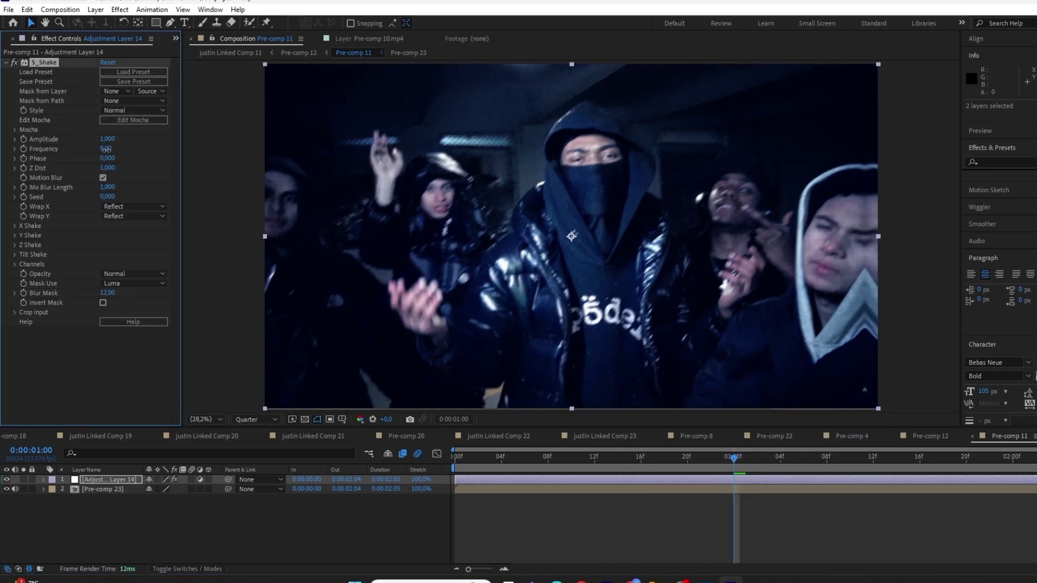
{"action": "left_click", "coordinate": [734, 499]}
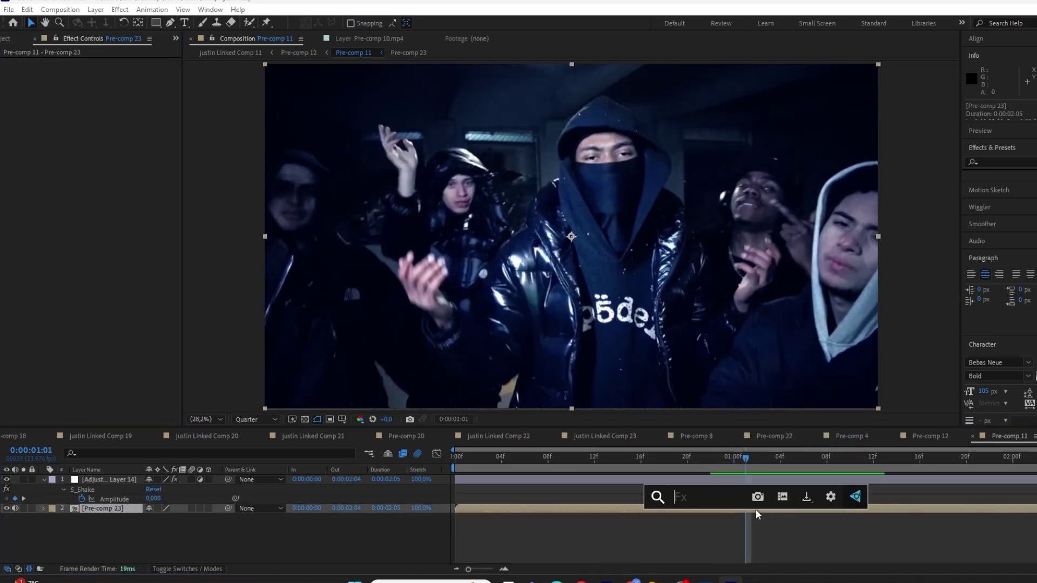